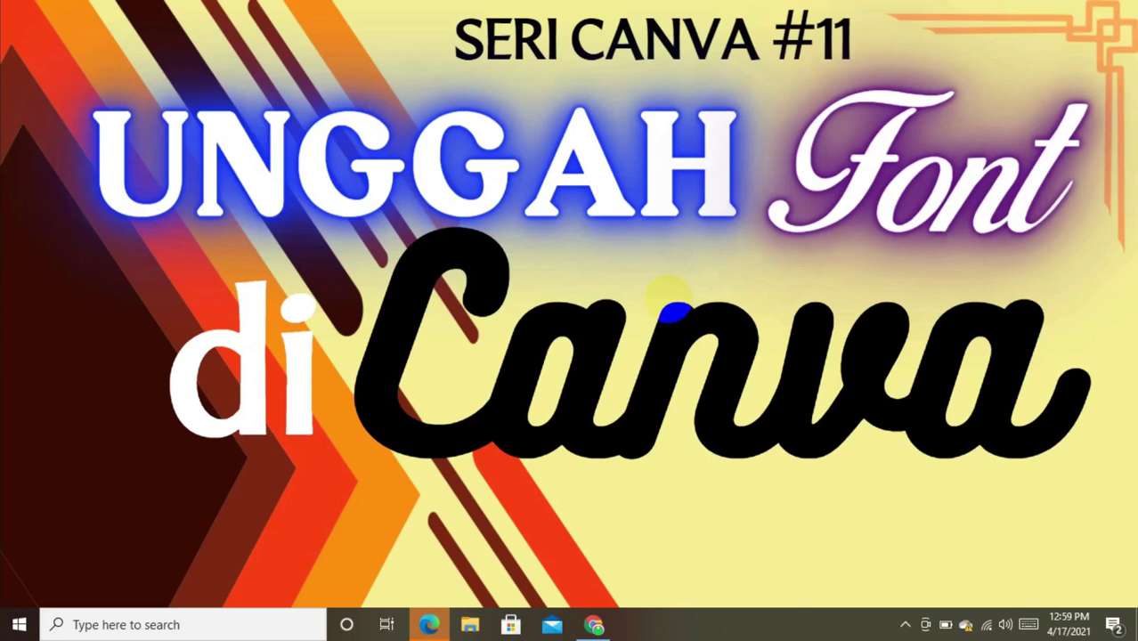
# Step: Leave the full-screen presentation and open the list of available fonts for the "Canva" text
pyautogui.click(638, 352)
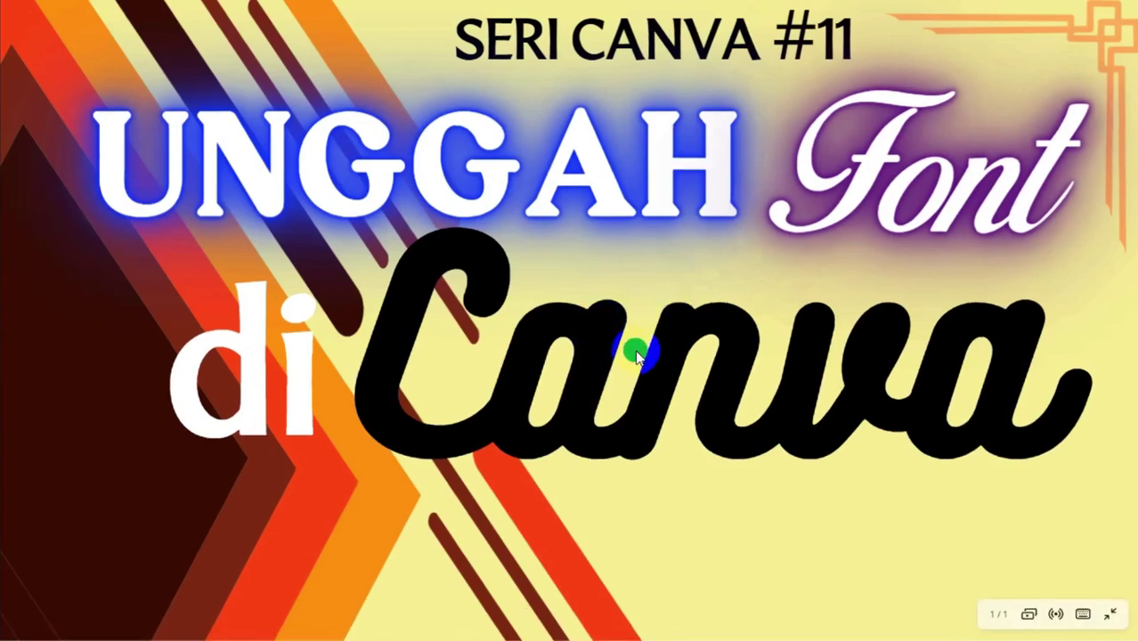
pyautogui.press('Escape')
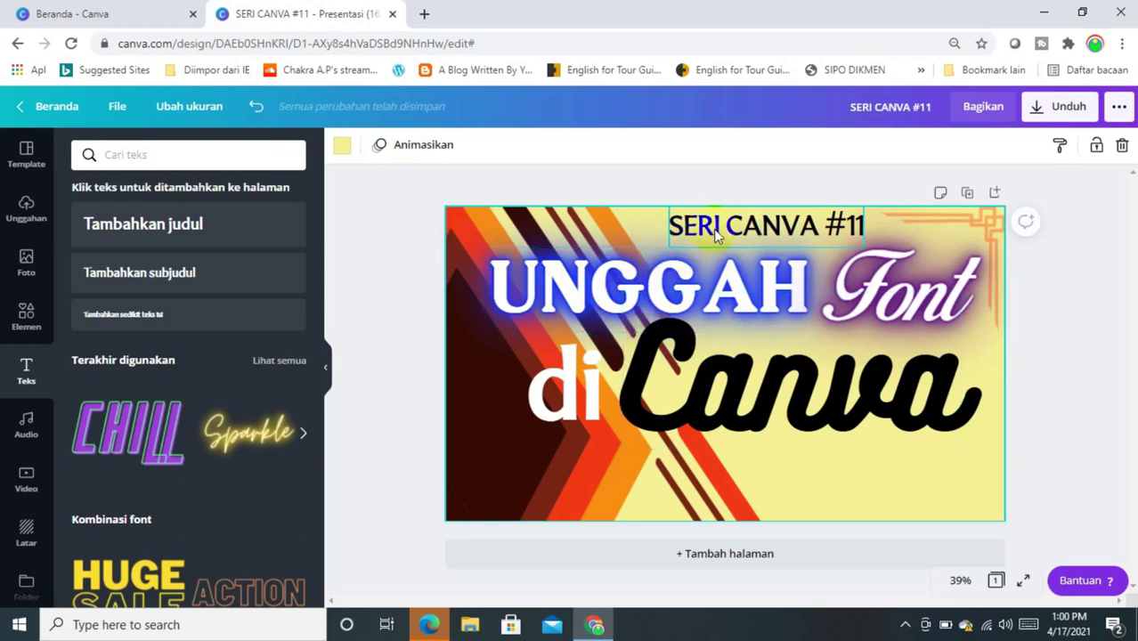
pyautogui.click(728, 384)
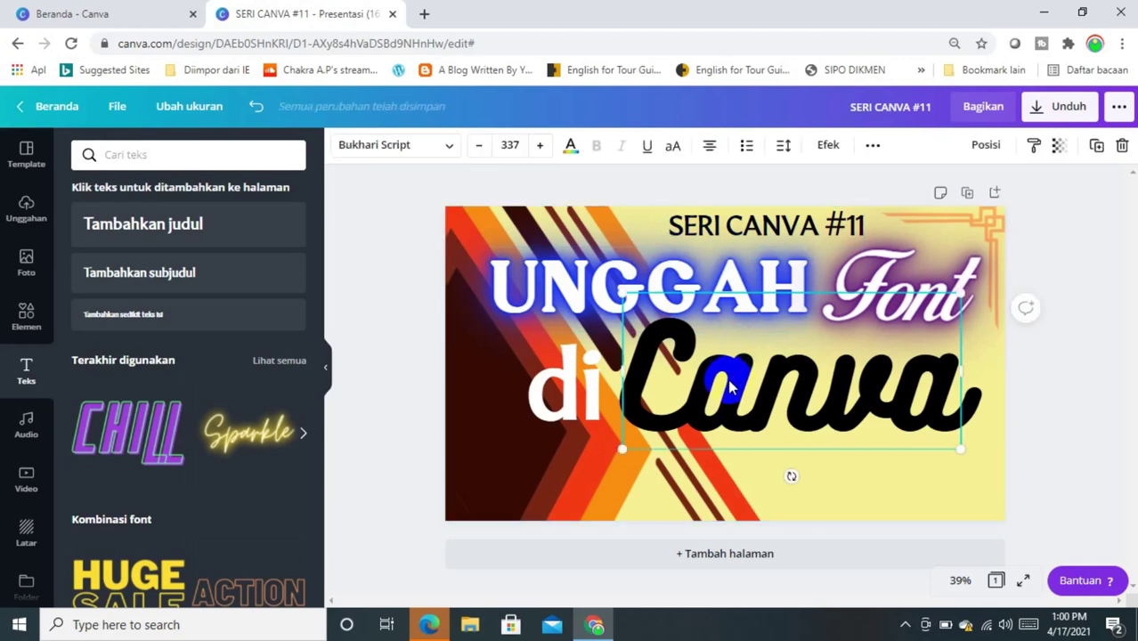
pyautogui.click(451, 150)
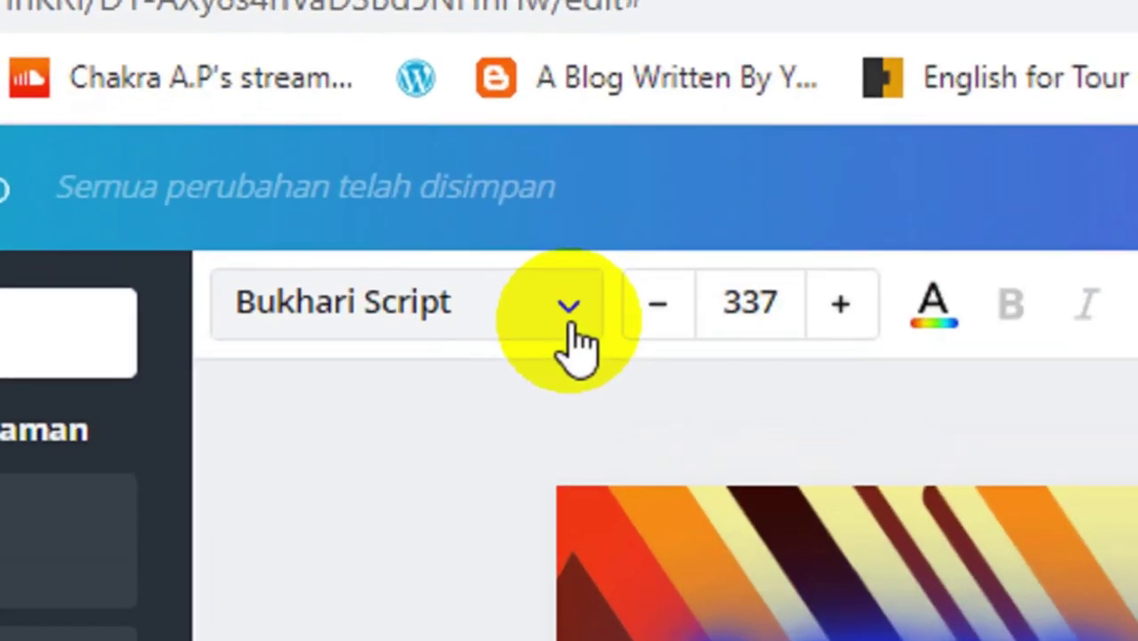
pyautogui.click(450, 151)
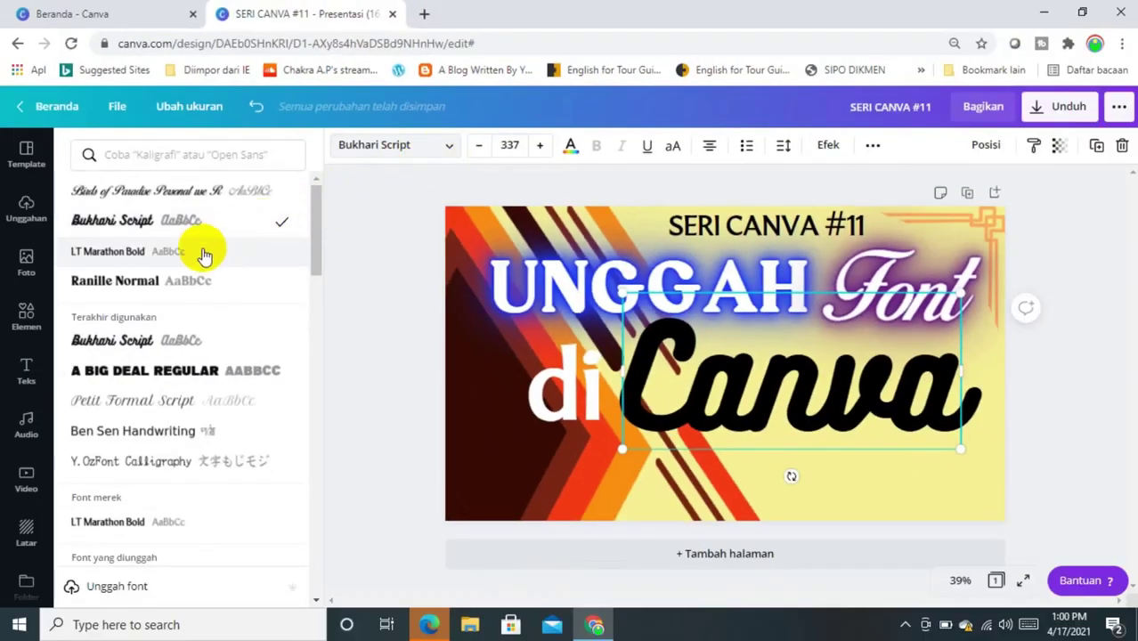
# Step: Browse the font list through the popular fonts, the Indonesian-language fonts and the other fonts
pyautogui.moveTo(315, 246)
pyautogui.mouseDown()
pyautogui.moveTo(319, 529)
pyautogui.moveTo(315, 460)
pyautogui.mouseUp()
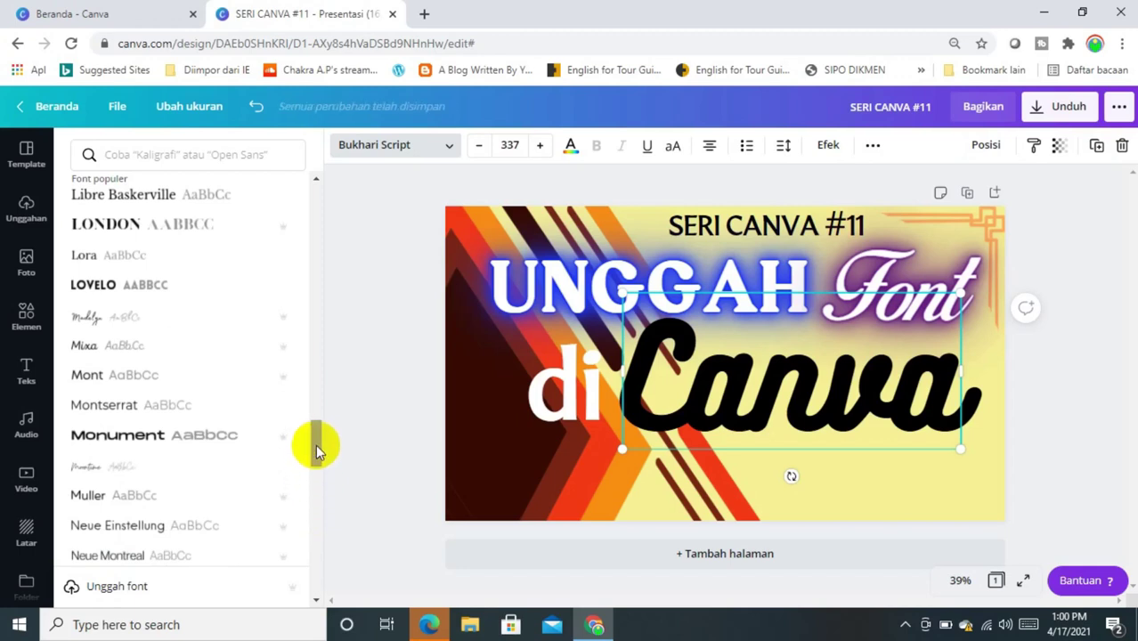
pyautogui.moveTo(313, 449); pyautogui.dragTo(322, 520)
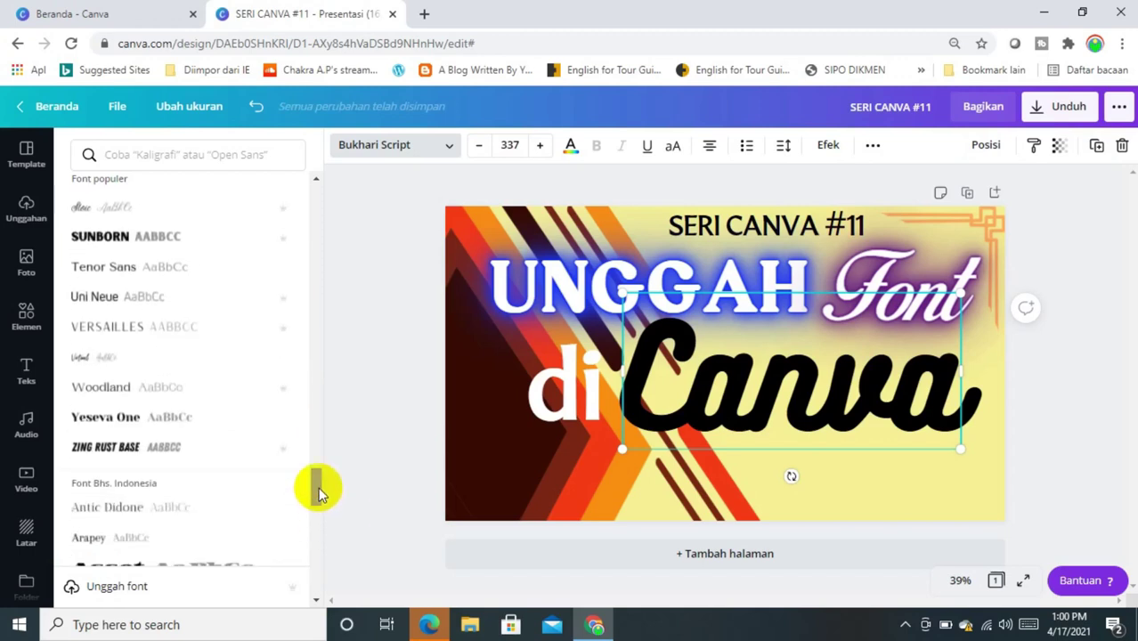
pyautogui.scroll(-2, 318, 503)
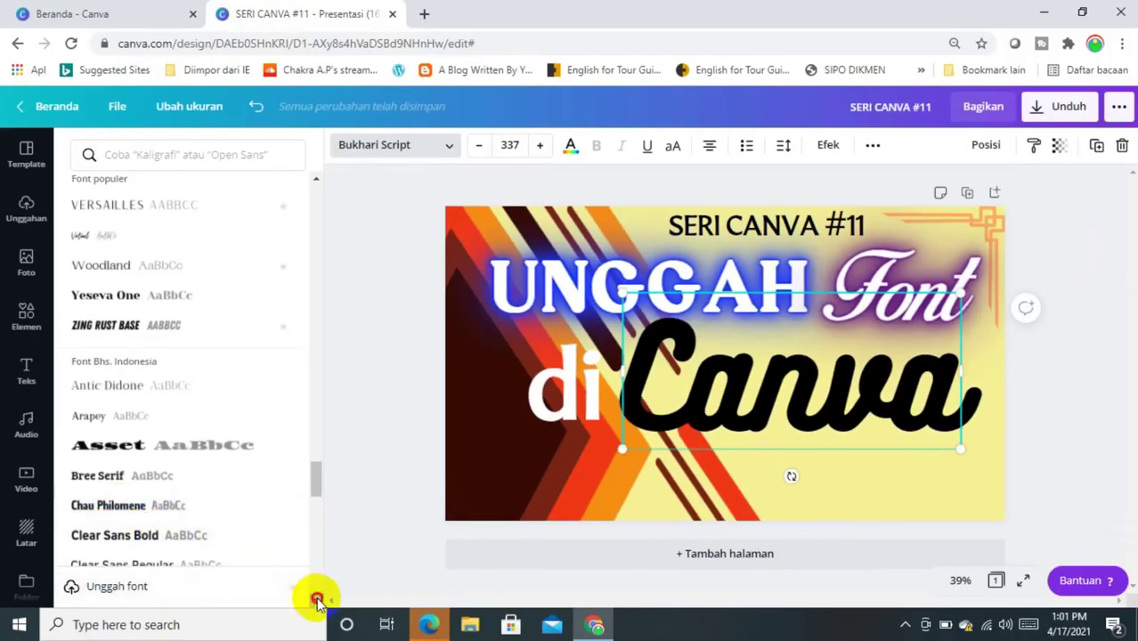
pyautogui.scroll(-3, 319, 603)
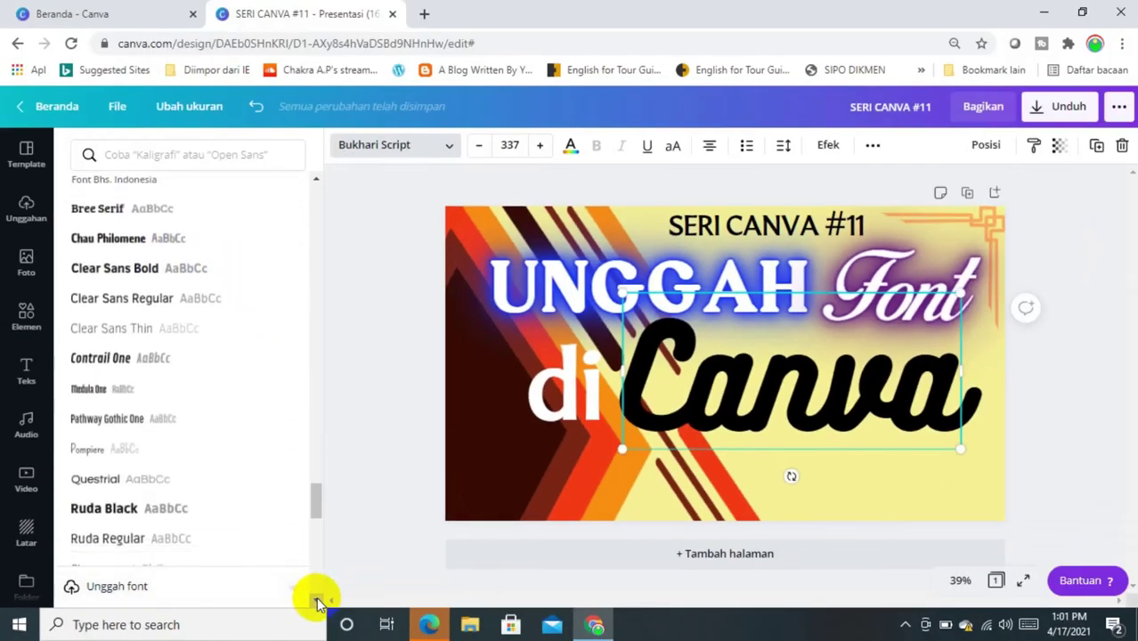
pyautogui.scroll(-10, 319, 603)
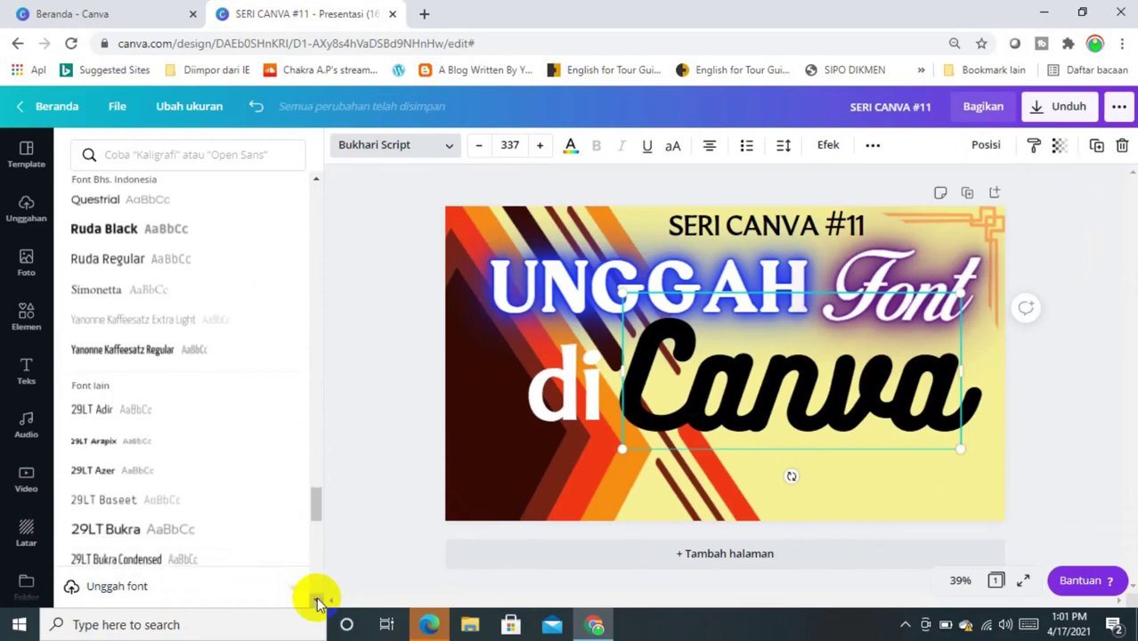
pyautogui.scroll(-10, 319, 603)
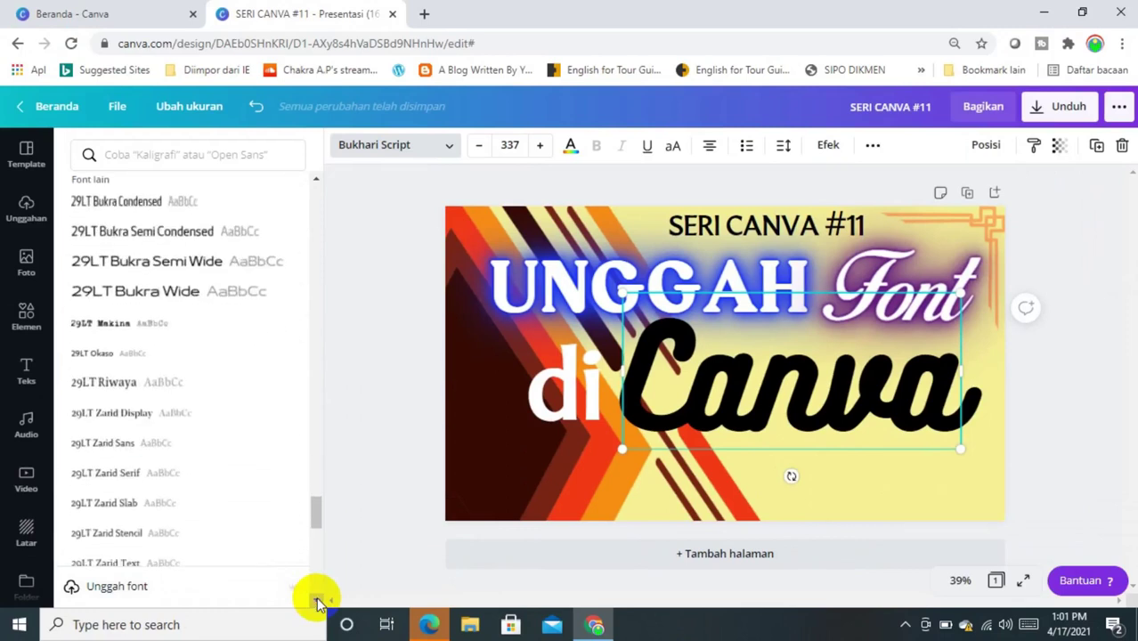
pyautogui.scroll(-6, 317, 601)
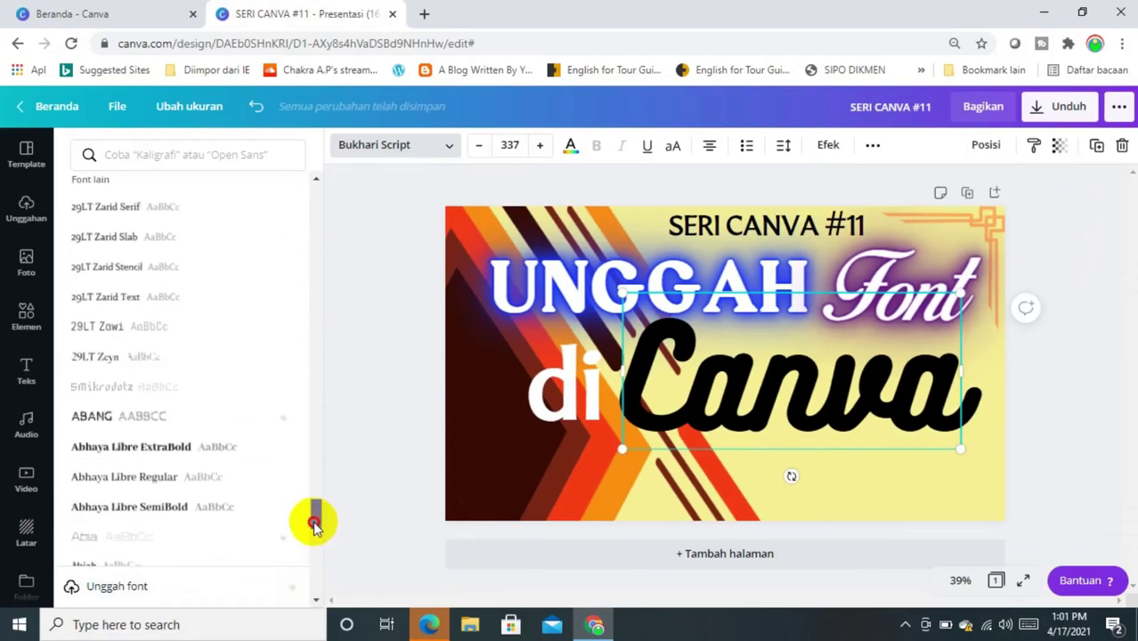
pyautogui.scroll(-8, 313, 537)
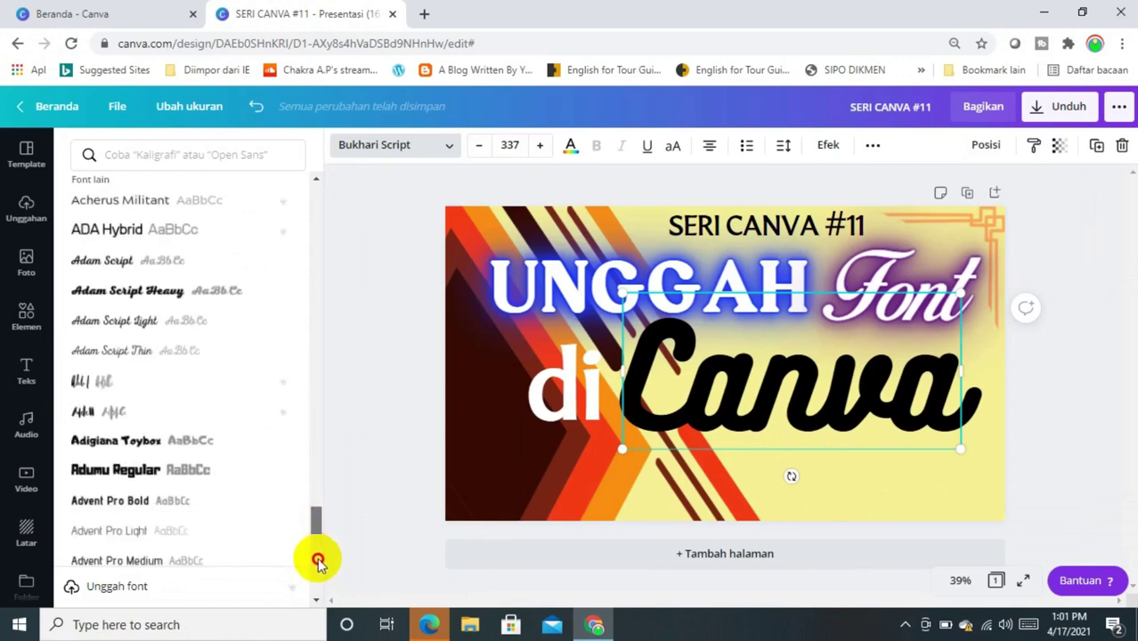
pyautogui.click(318, 567)
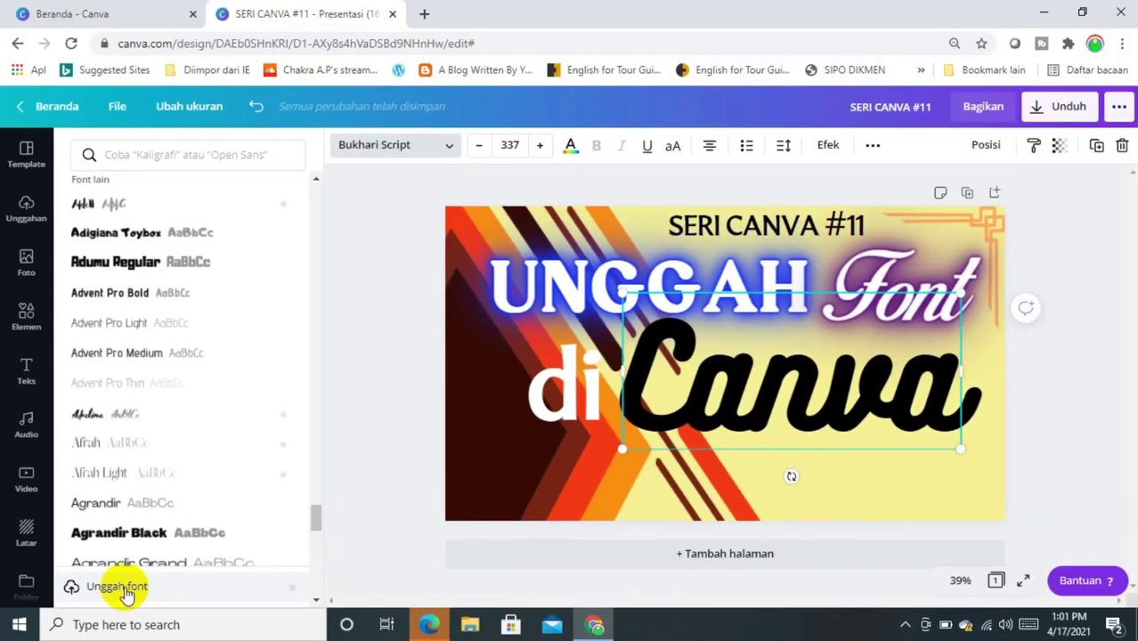
# Step: Go to the brand kit page for uploading fonts and bring the uploaded fonts section into view
pyautogui.click(125, 591)
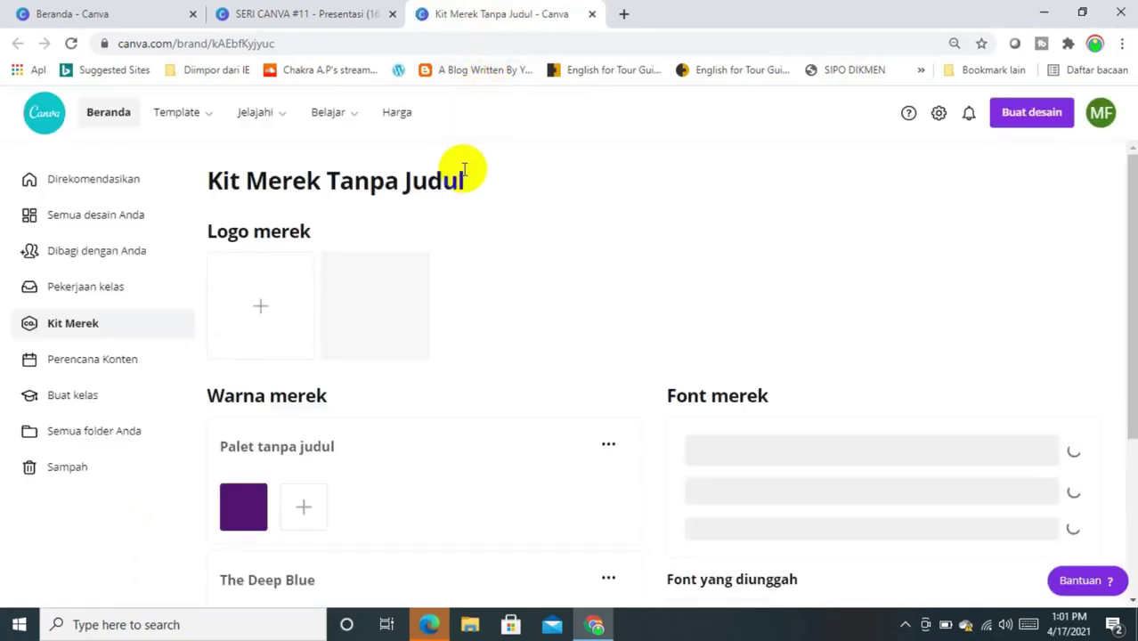
pyautogui.moveTo(1132, 241); pyautogui.dragTo(1131, 402)
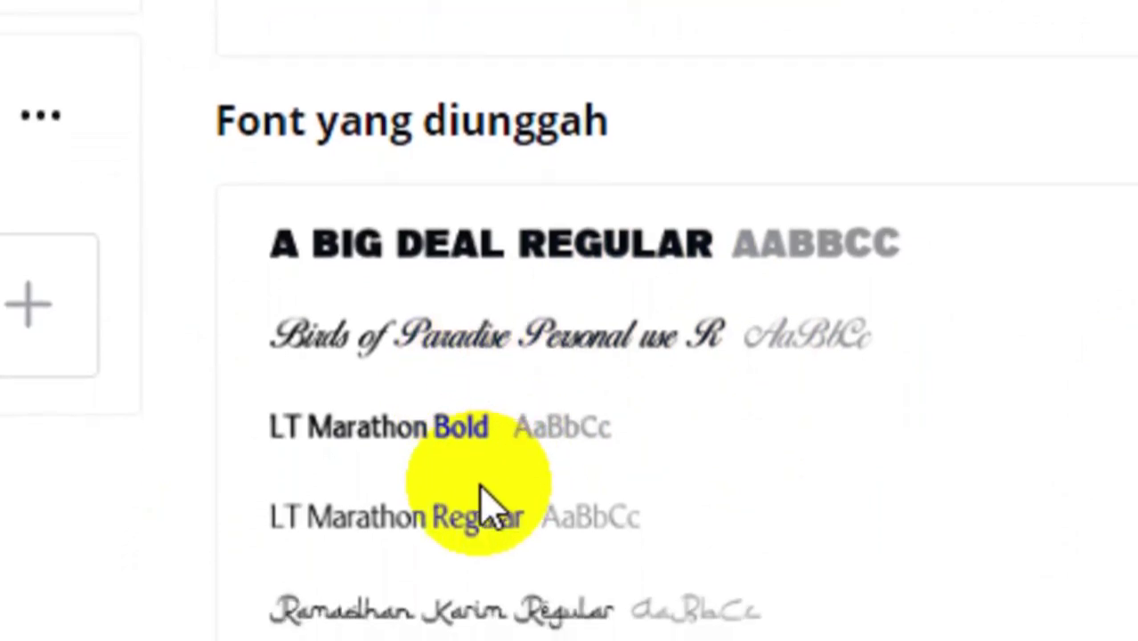
pyautogui.scroll(-2, 512, 508)
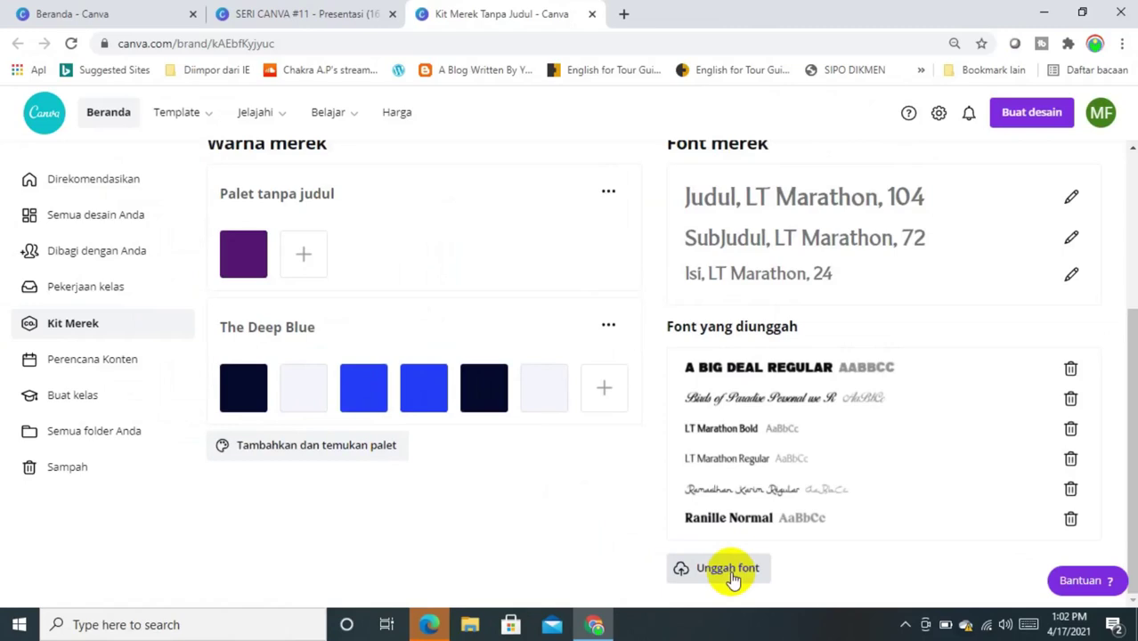
# Step: Search Google for "font gratis" in a new browser tab
pyautogui.click(624, 15)
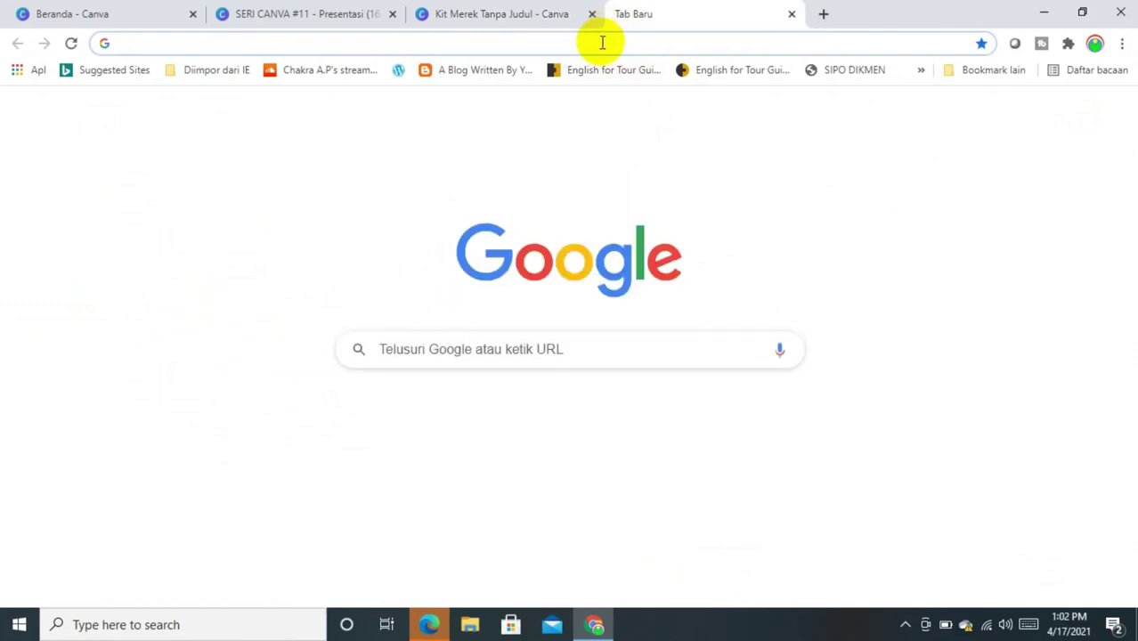
pyautogui.write('font')
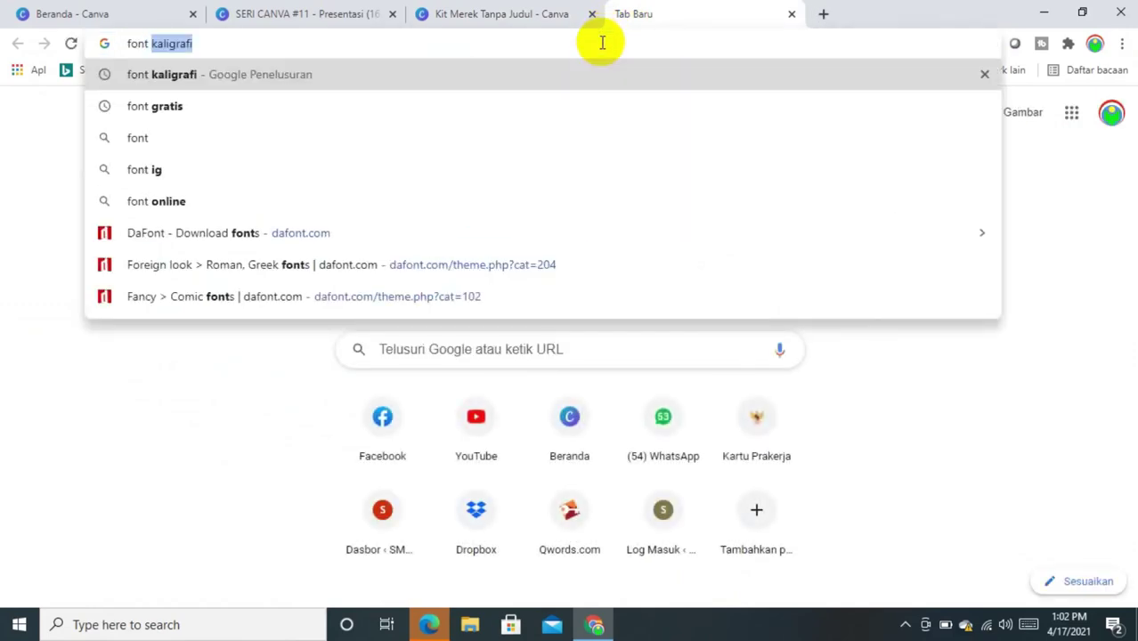
pyautogui.write(' gr')
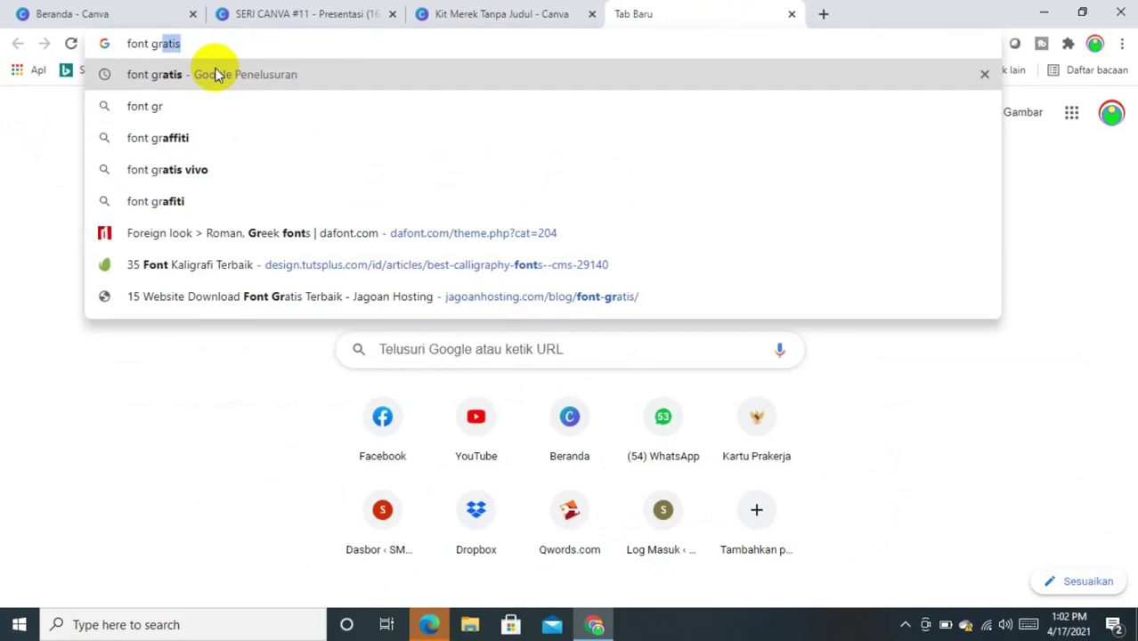
pyautogui.click(587, 223)
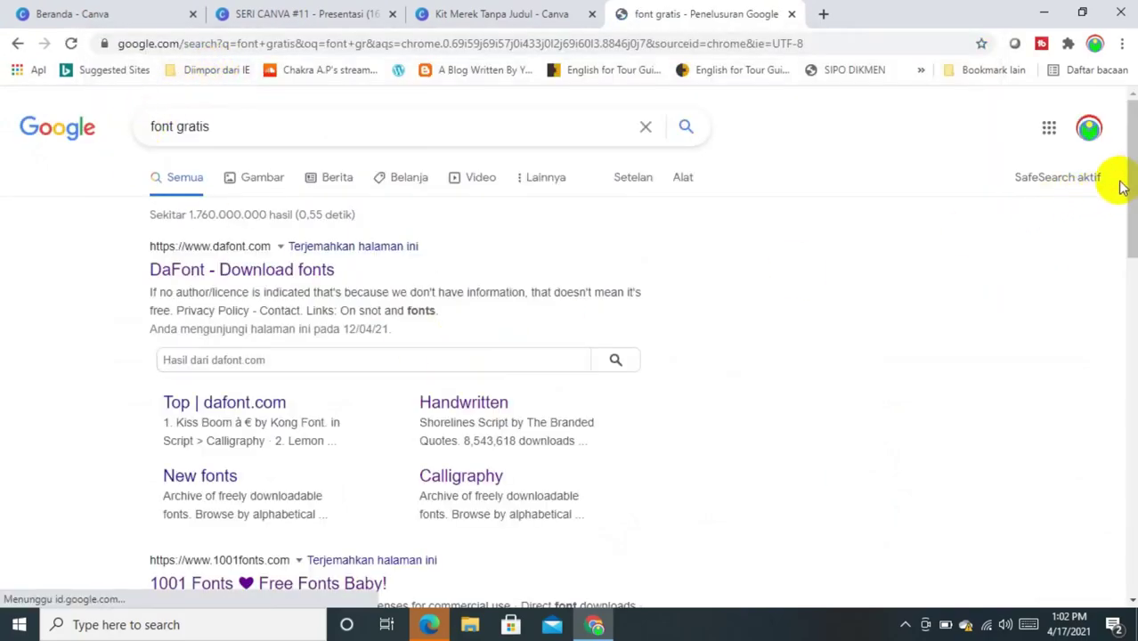
# Step: Open the DaFont site from the search results and go to its Foreign look > Arabic category
pyautogui.moveTo(1130, 182); pyautogui.dragTo(1127, 101)
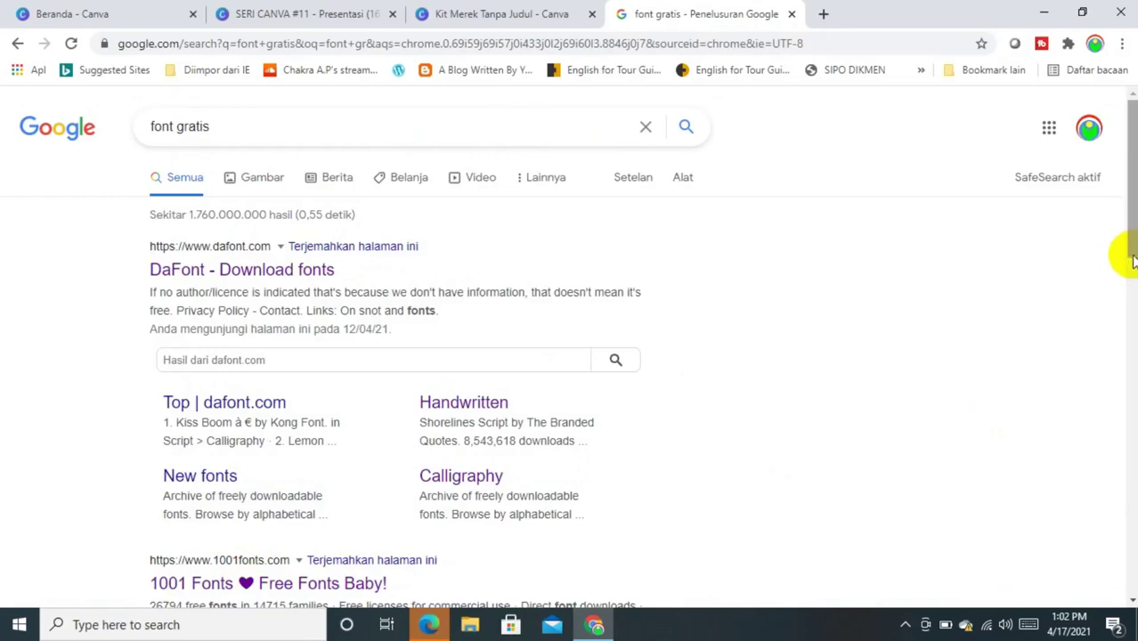
pyautogui.moveTo(1129, 251); pyautogui.dragTo(1126, 310)
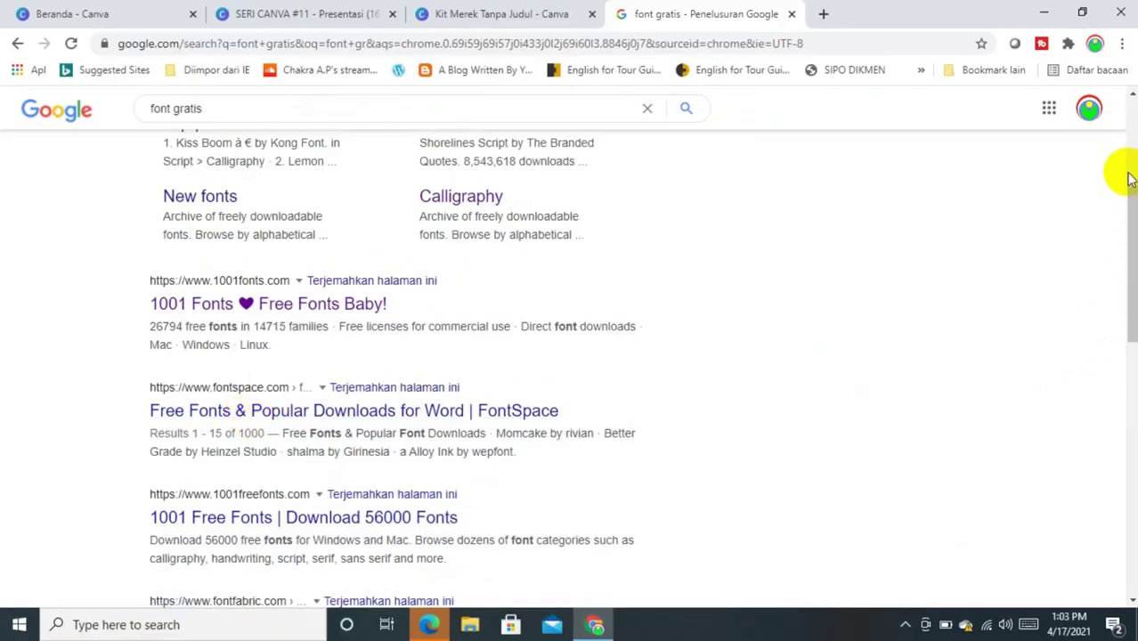
pyautogui.moveTo(1133, 190); pyautogui.dragTo(1131, 65)
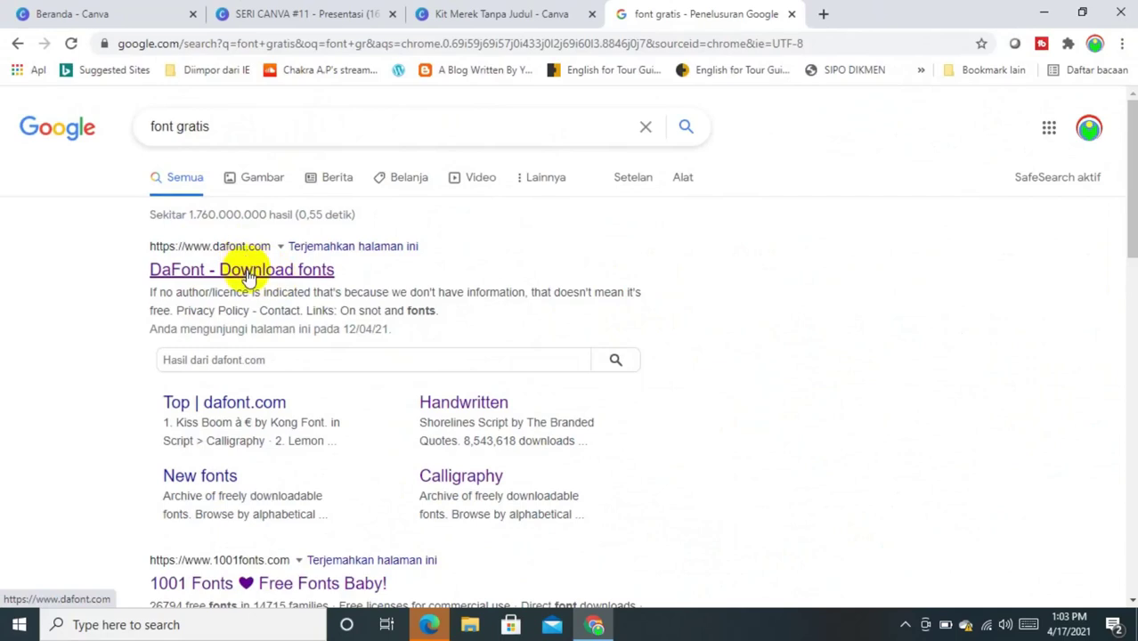
pyautogui.click(250, 274)
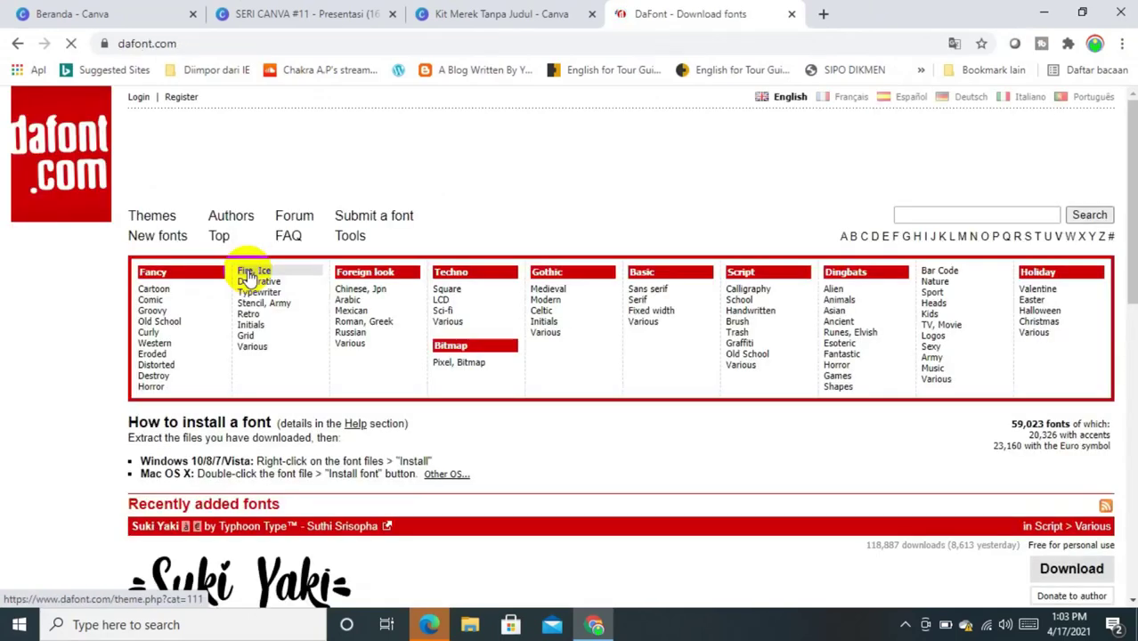
pyautogui.moveTo(1130, 126); pyautogui.dragTo(1132, 360)
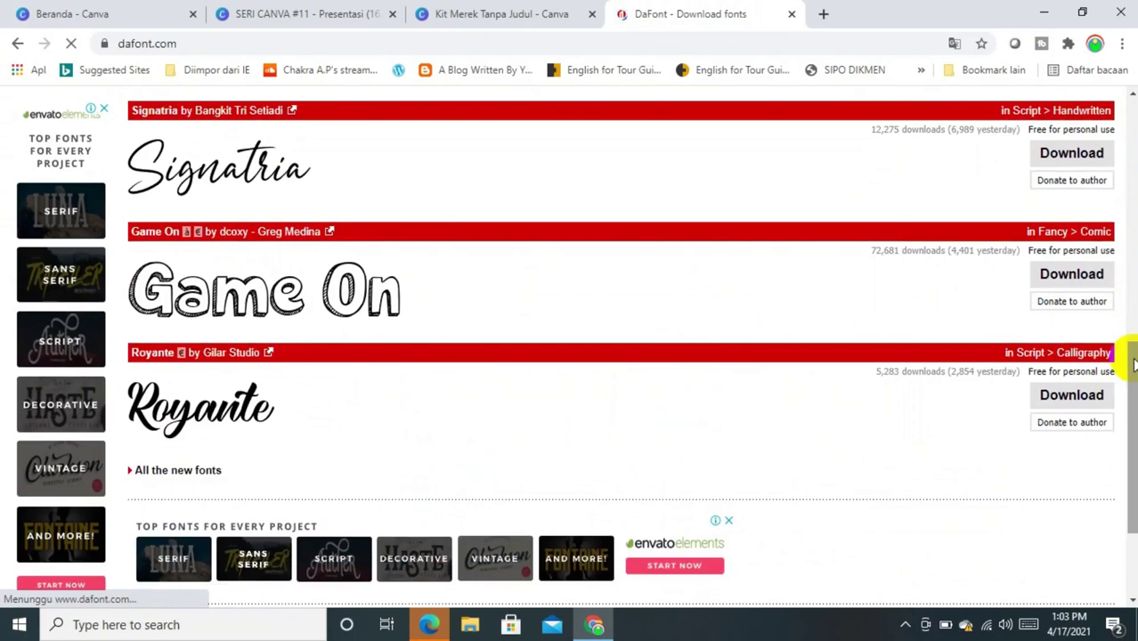
pyautogui.moveTo(1132, 360); pyautogui.dragTo(1132, 132)
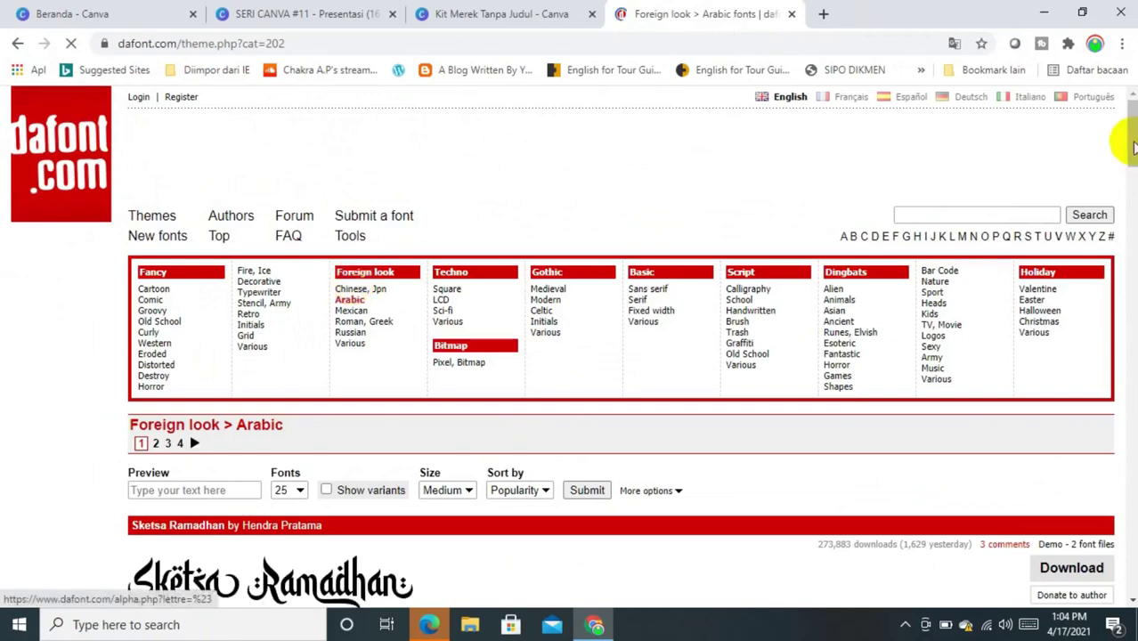
# Step: Download the Khodijah font from the Arabic list as khodijah.zip into the C:/Users/user/Downloads folder
pyautogui.scroll(-3, 1132, 147)
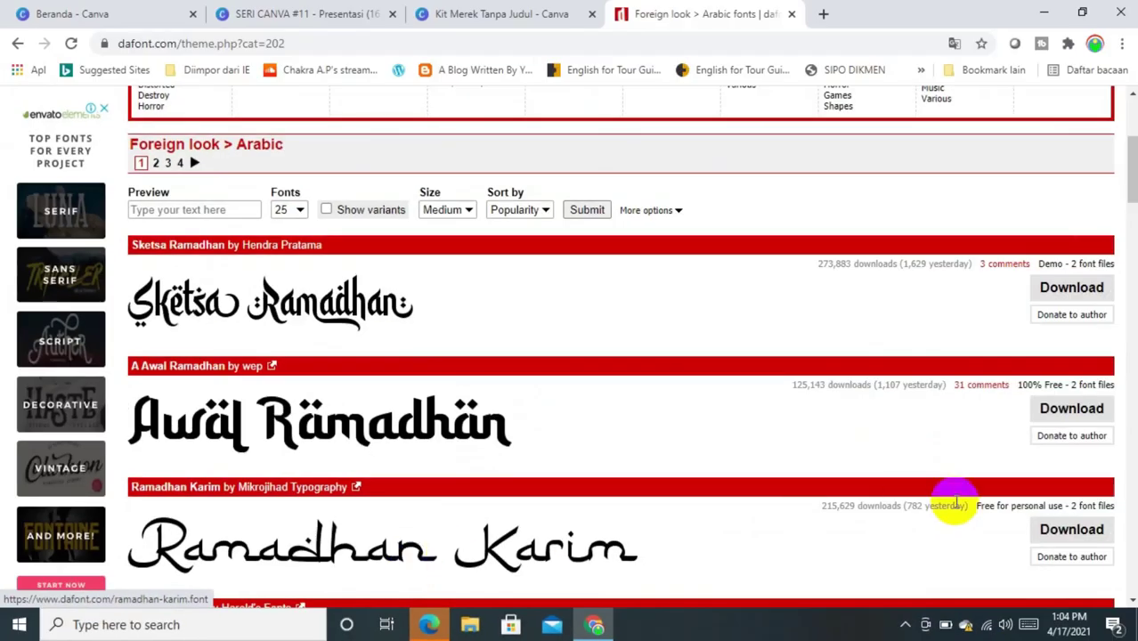
pyautogui.scroll(-5, 1132, 169)
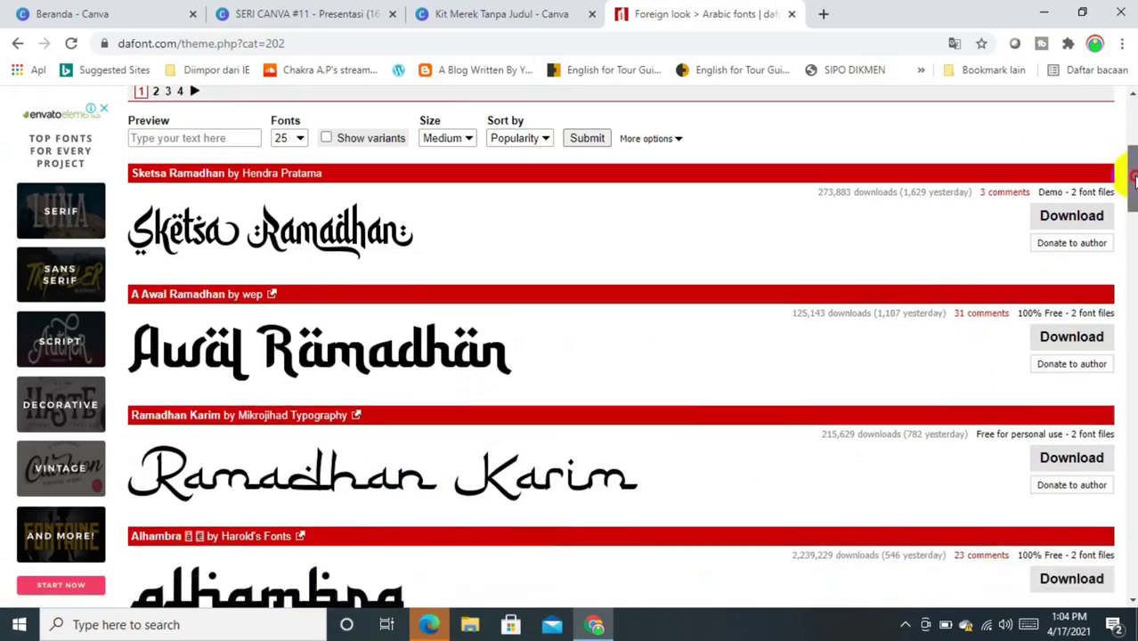
pyautogui.scroll(-1, 1132, 223)
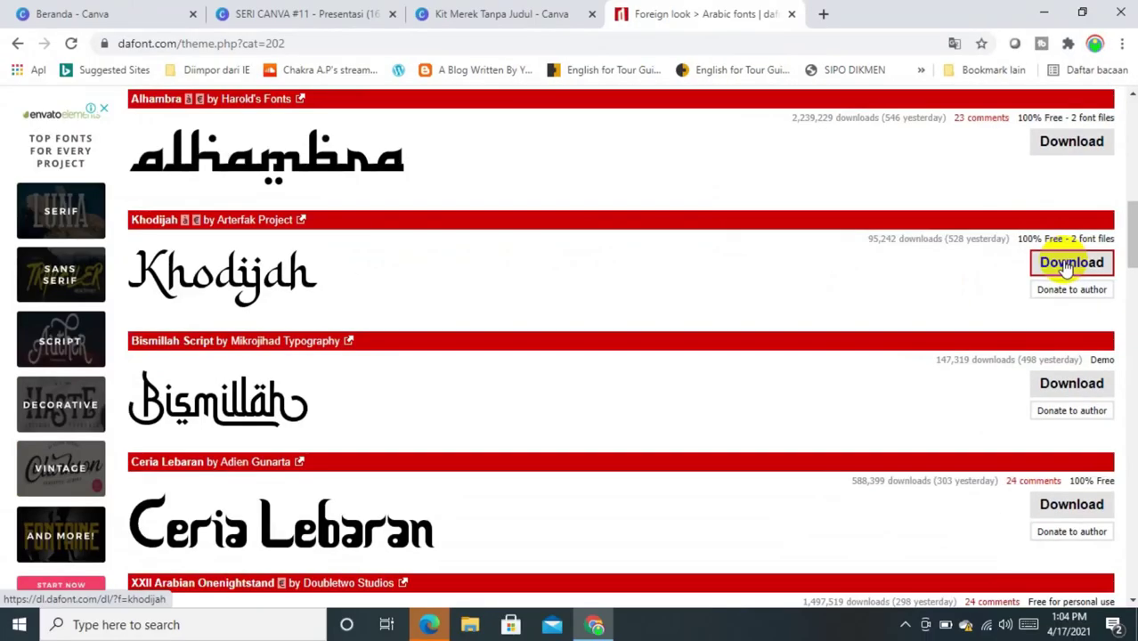
pyautogui.click(1068, 262)
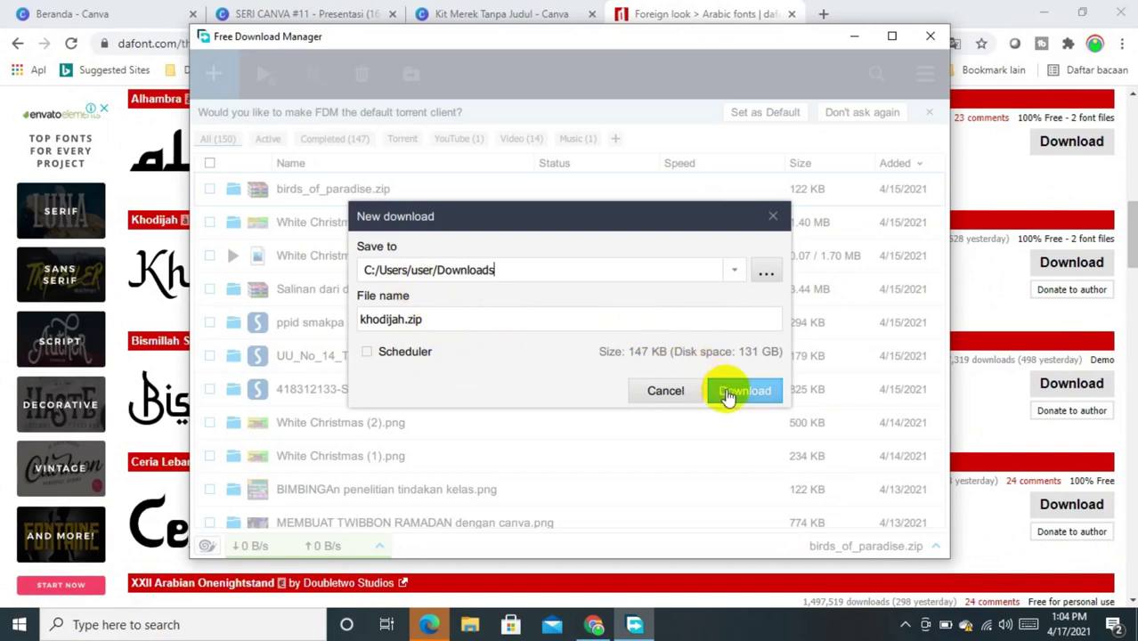
pyautogui.click(727, 392)
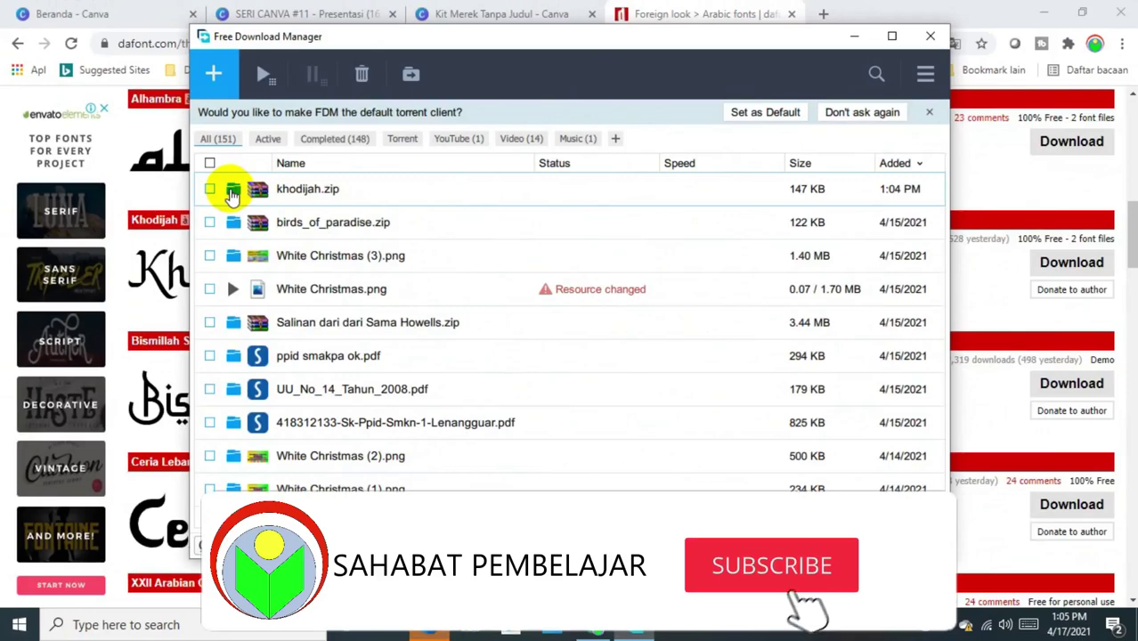
# Step: Show khodijah.zip in its download folder, extract it to C:\Users\user\Downloads\khodijah, and open the extracted folder
pyautogui.click(232, 191)
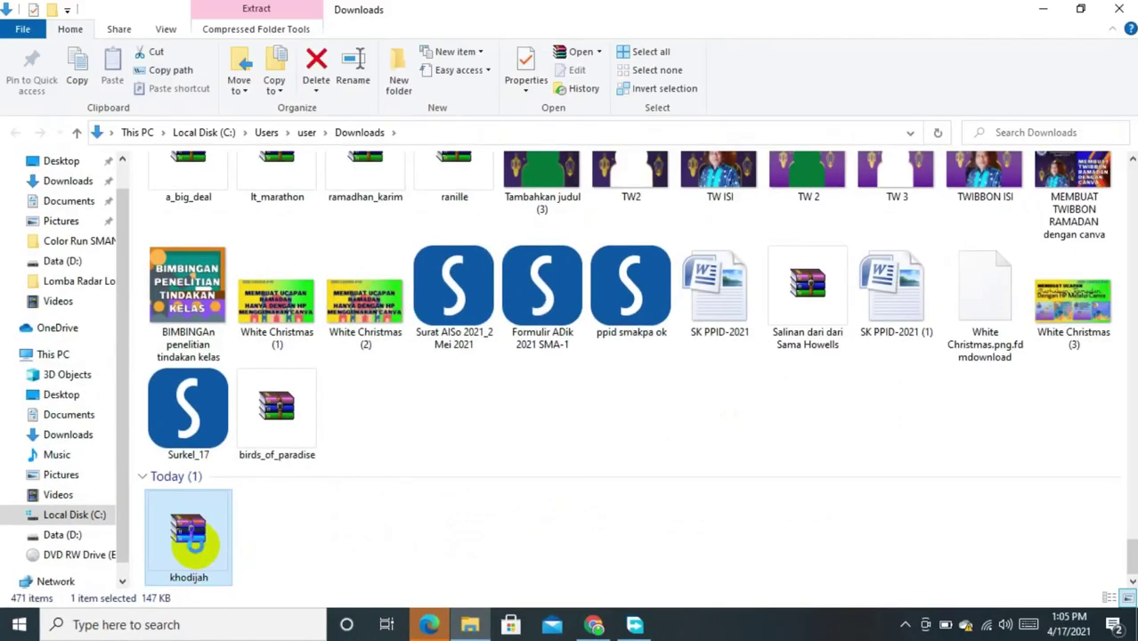
pyautogui.rightClick(192, 545)
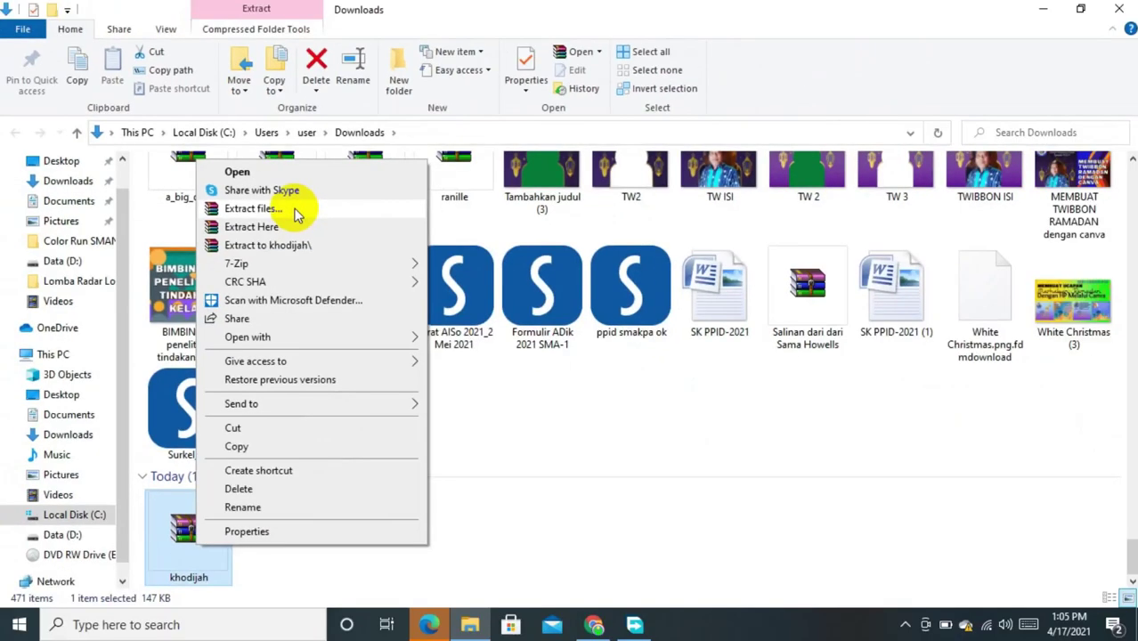
pyautogui.click(297, 211)
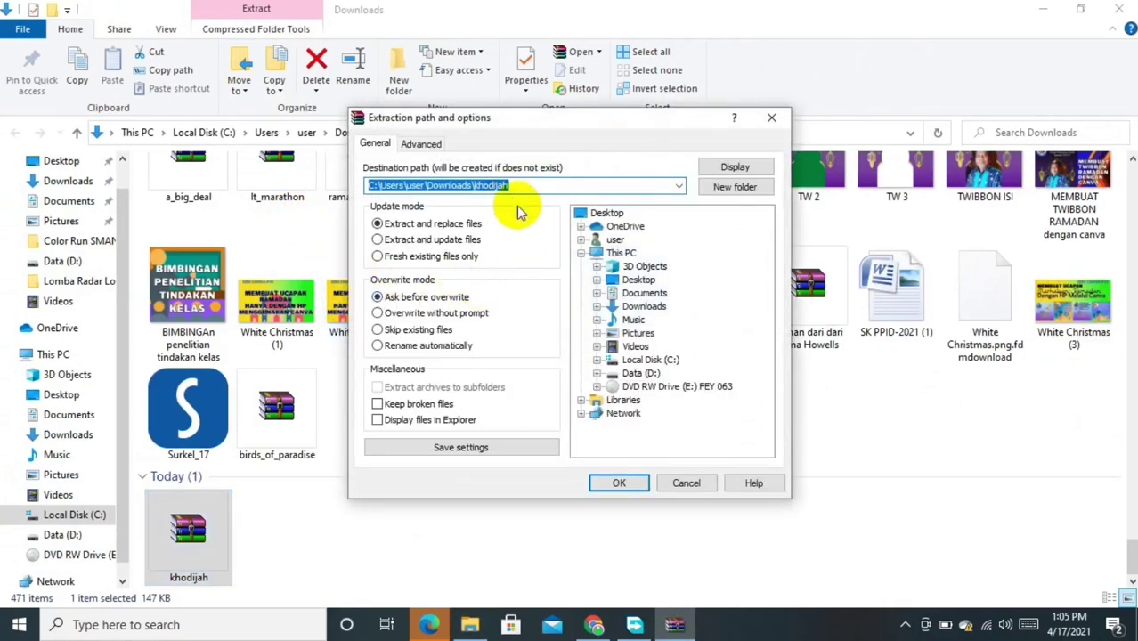
pyautogui.click(619, 483)
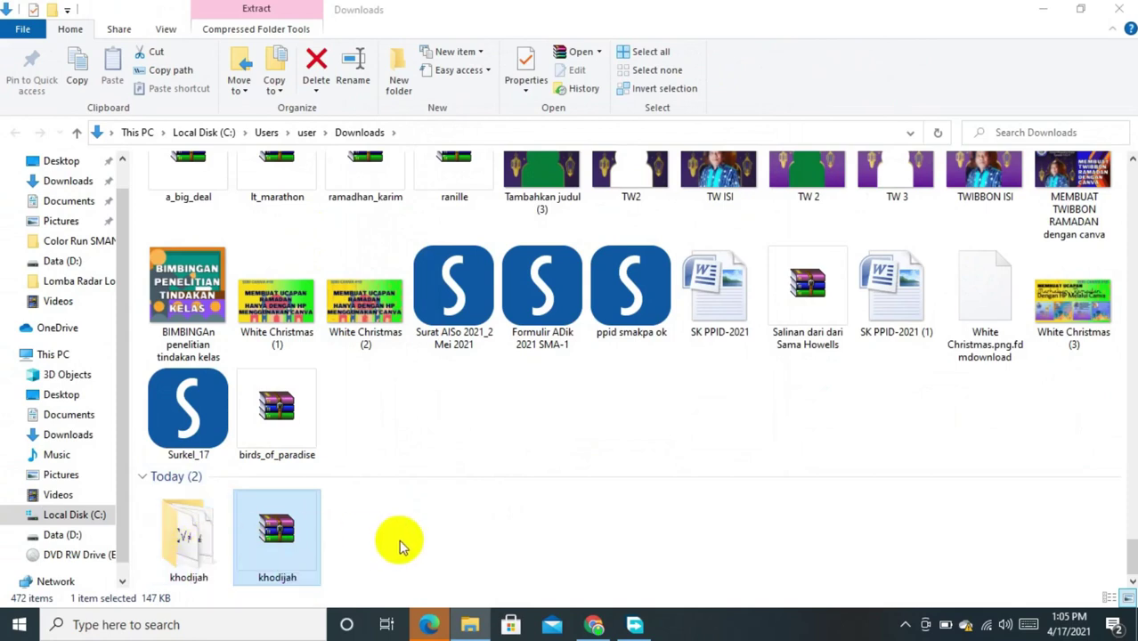
pyautogui.doubleClick(201, 539)
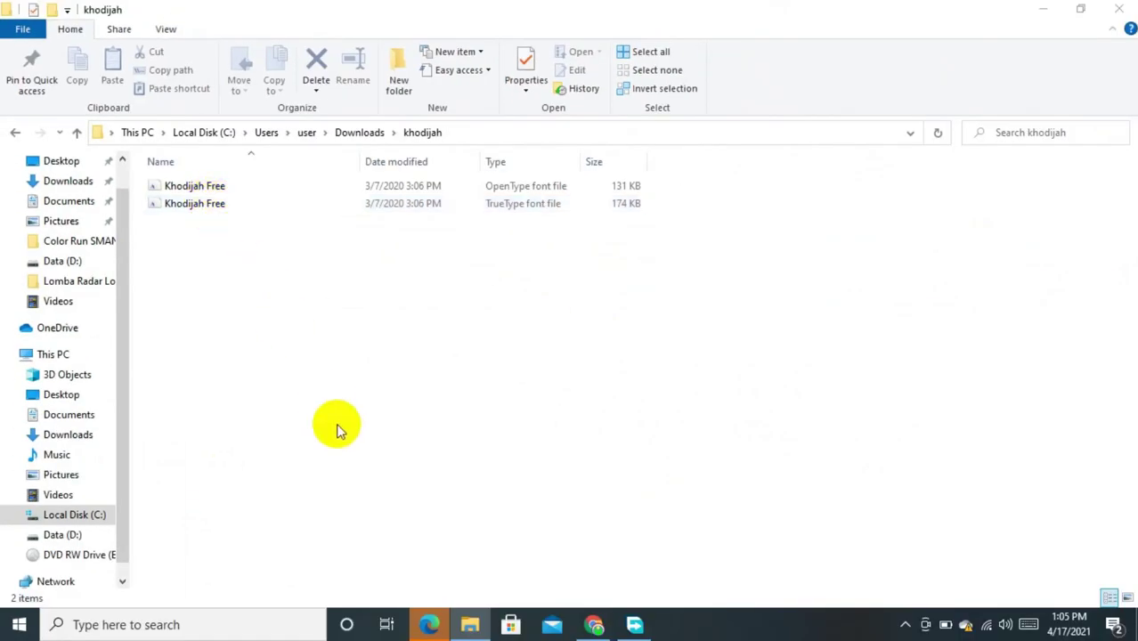
# Step: Switch to the Canva brand kit in the browser and upload the OpenType file Khodijah Free.otf from Downloads\khodijah, confirming the usage rights
pyautogui.click(593, 622)
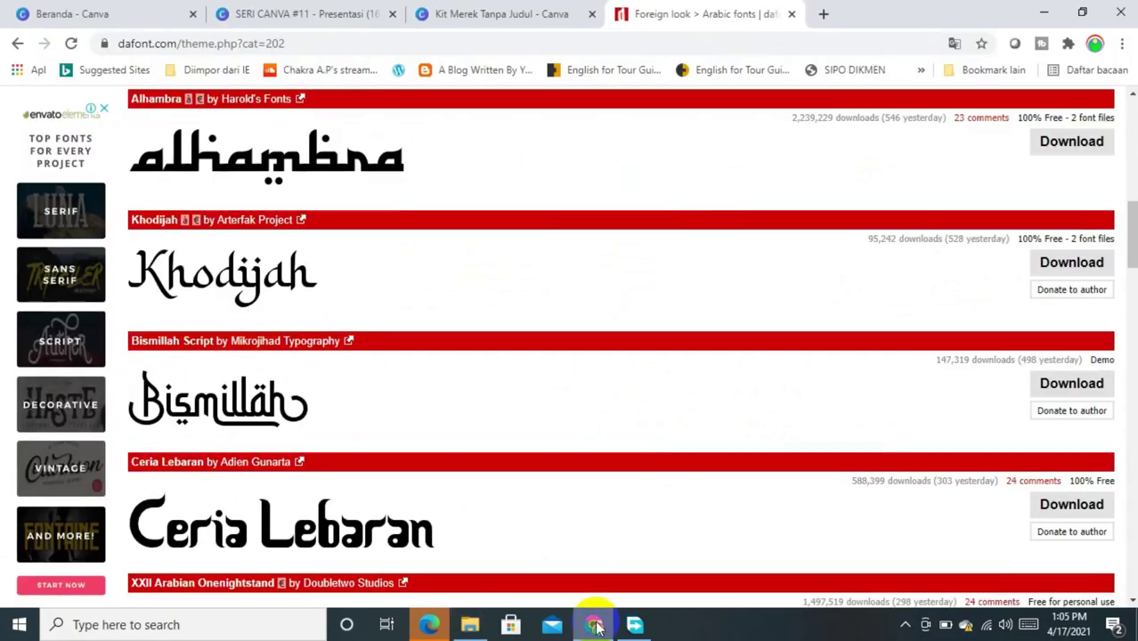
pyautogui.click(469, 13)
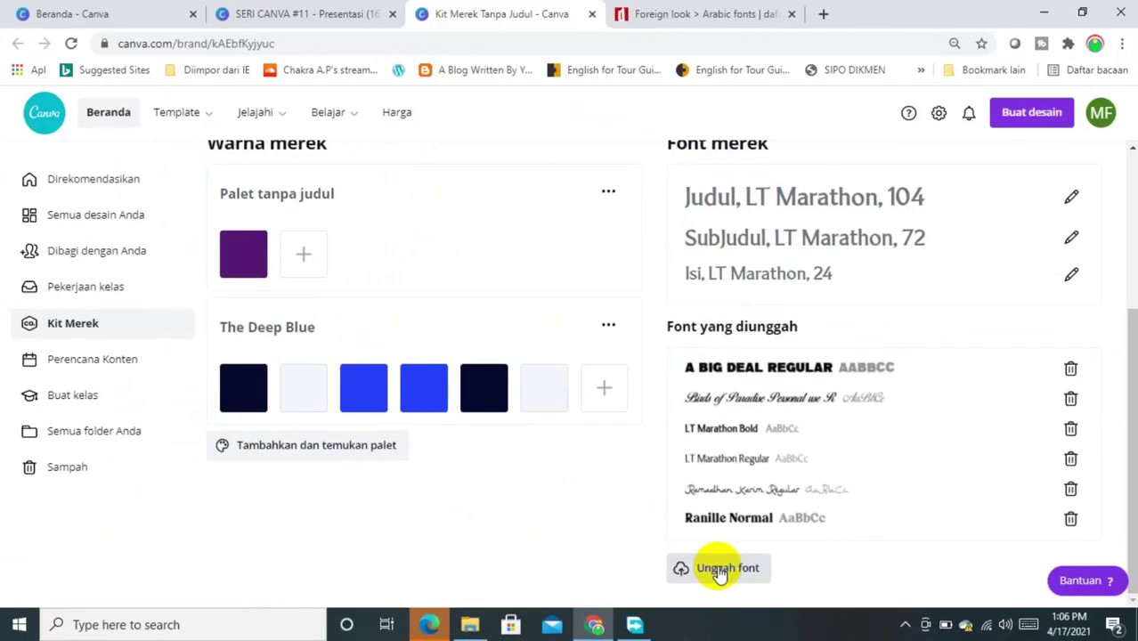
pyautogui.click(720, 572)
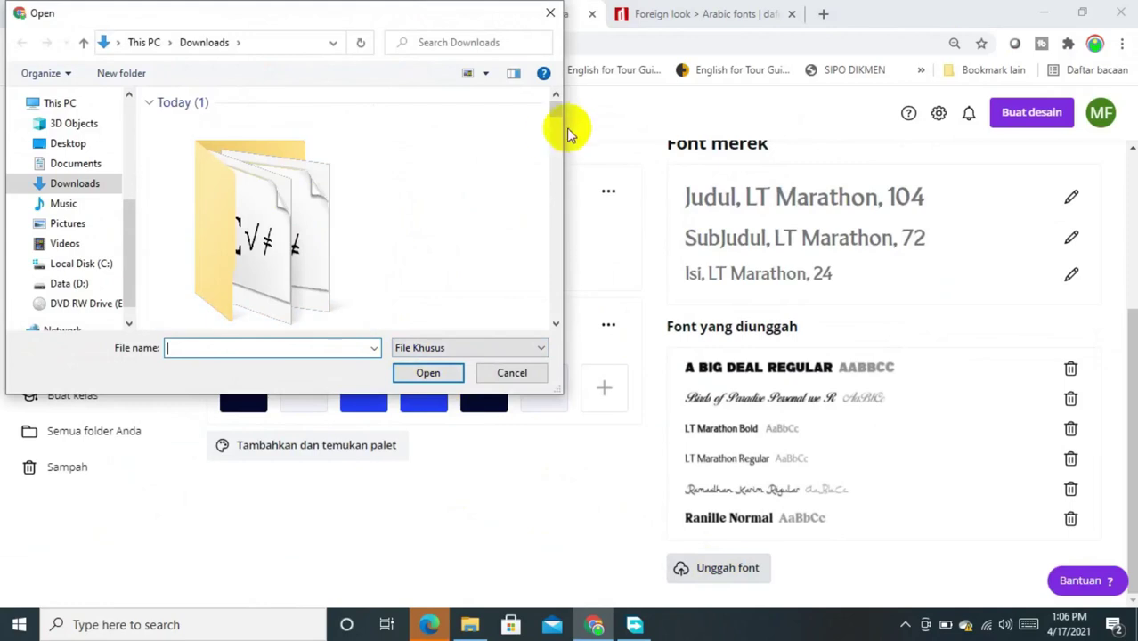
pyautogui.click(555, 325)
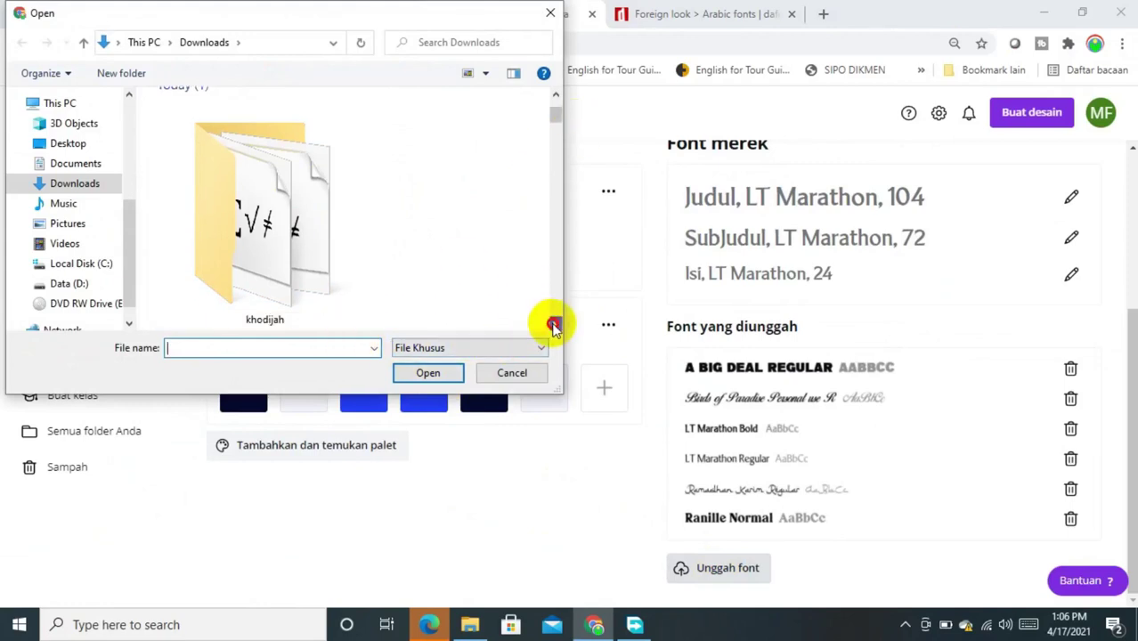
pyautogui.doubleClick(279, 257)
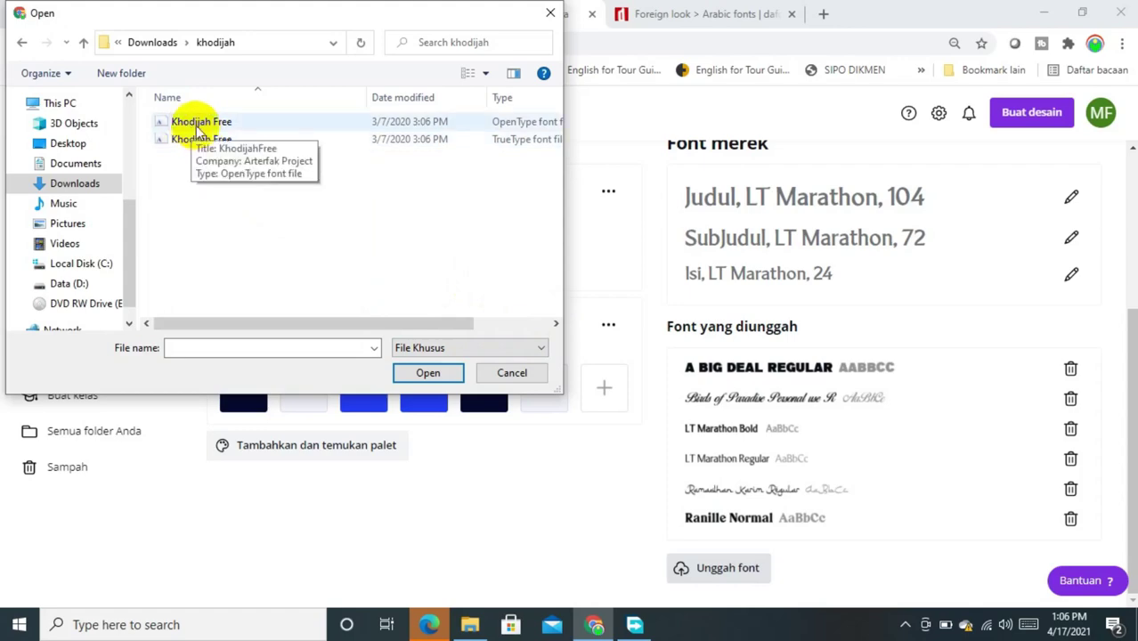
pyautogui.click(216, 127)
pyautogui.doubleClick(216, 127)
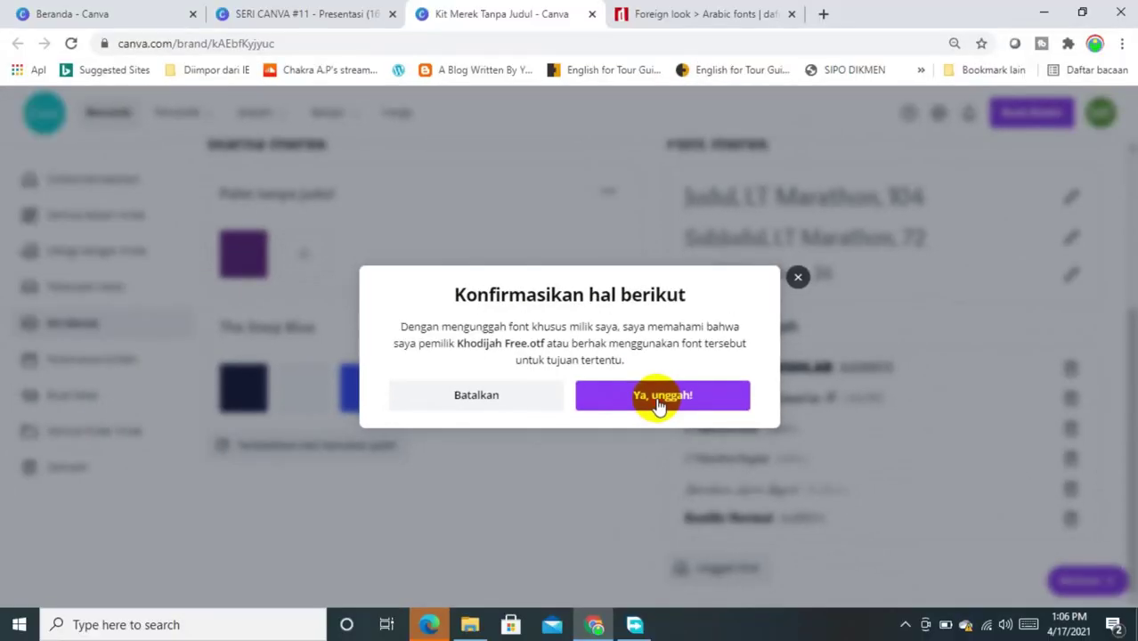
pyautogui.click(580, 340)
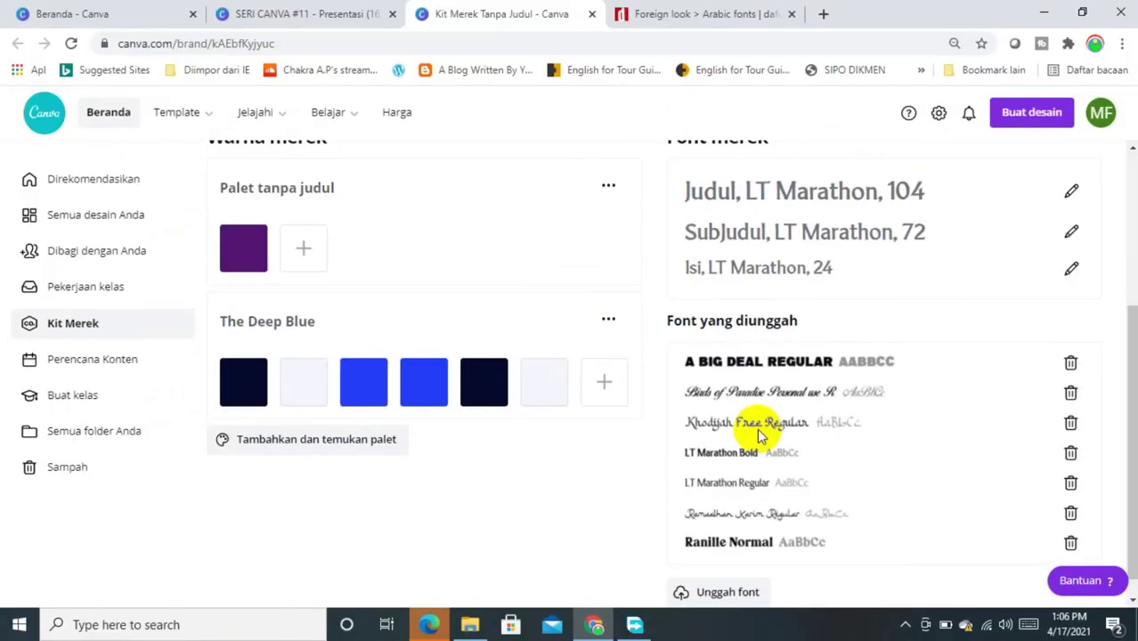
# Step: Go to the SERI CANVA #11 design and check the uploaded fonts section of its font list for Khodijah
pyautogui.click(324, 17)
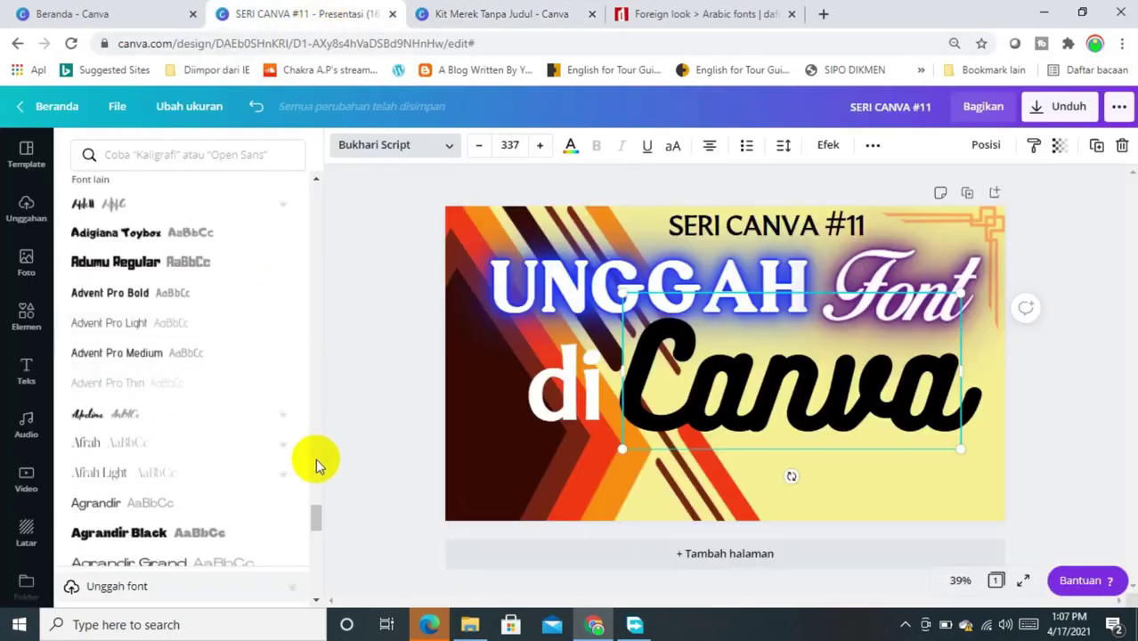
pyautogui.scroll(5, 322, 222)
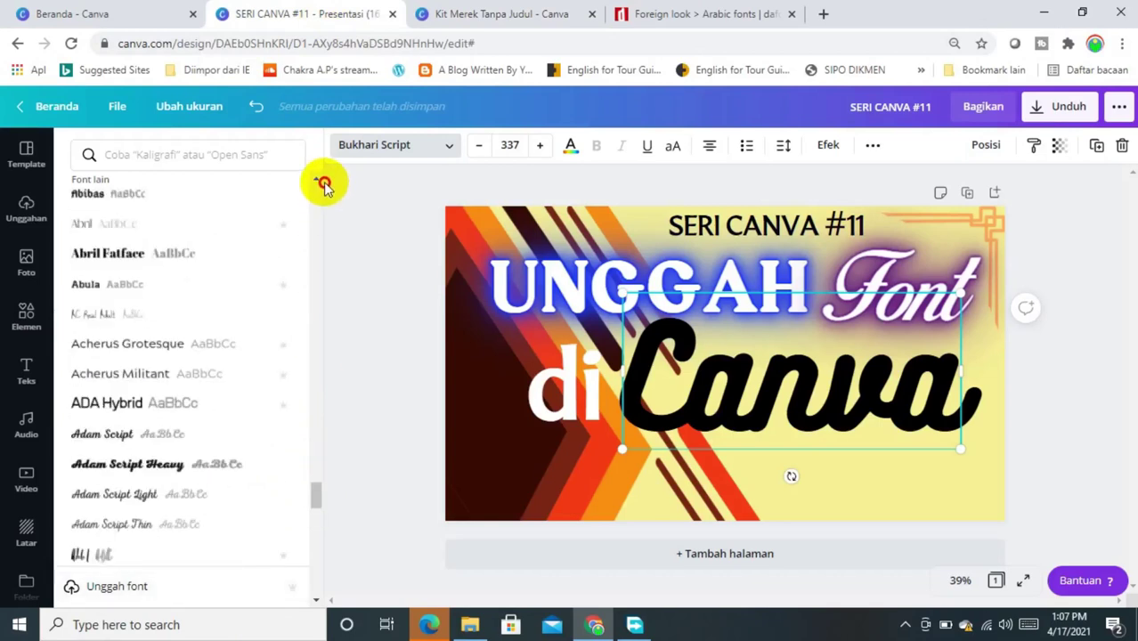
pyautogui.moveTo(313, 492); pyautogui.dragTo(313, 201)
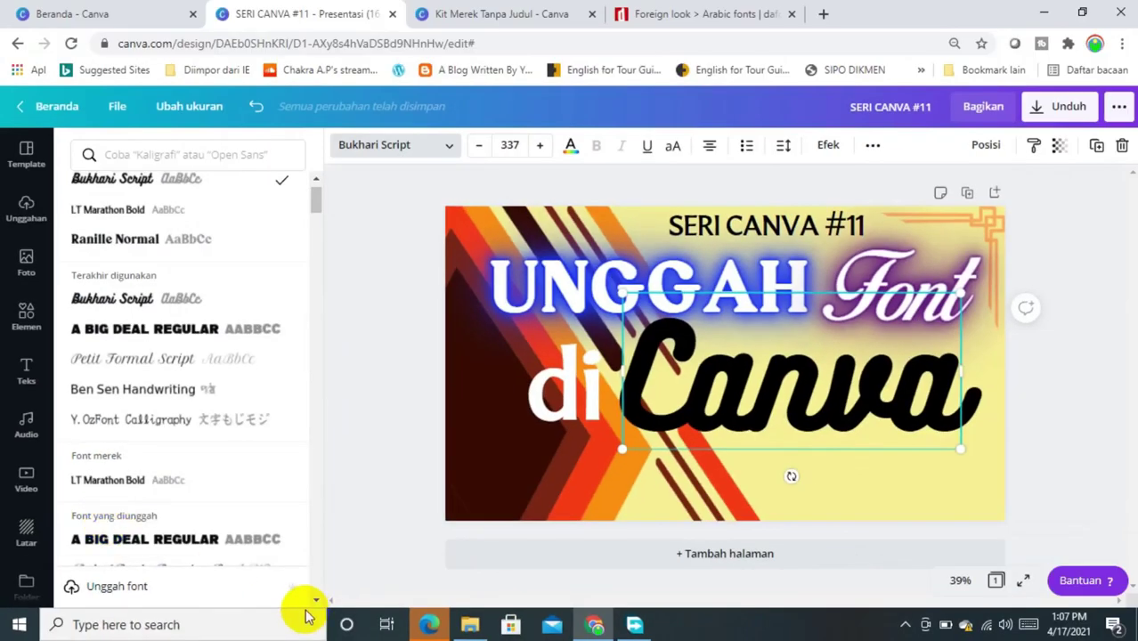
pyautogui.scroll(-5, 315, 602)
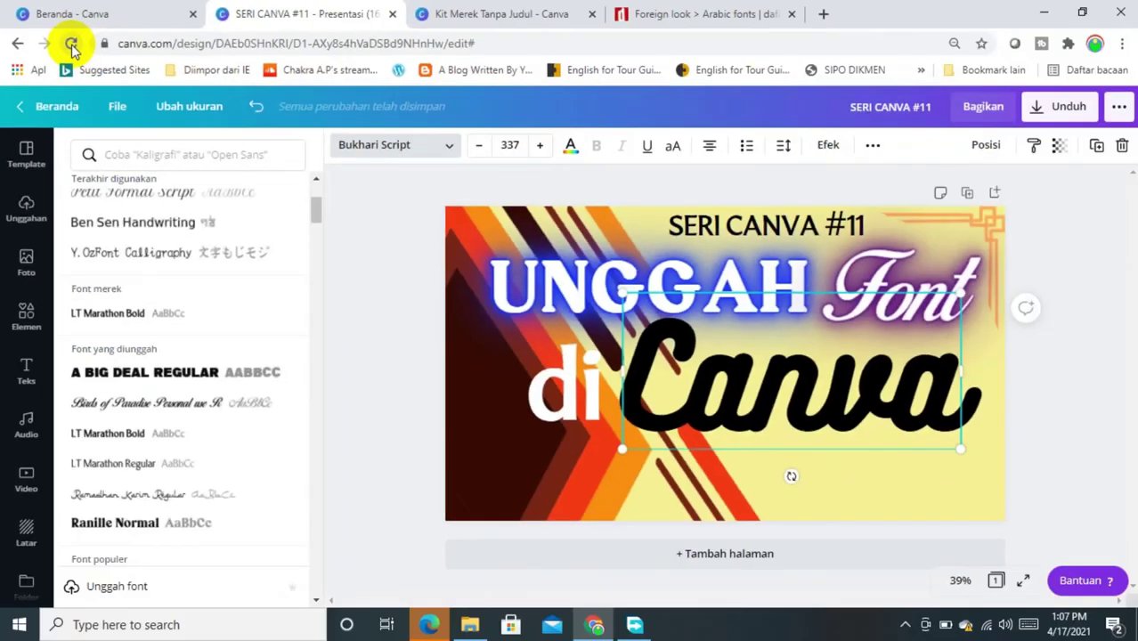
# Step: Reload the design, select the "Canva" text and bring the uploaded fonts section of its font list into view
pyautogui.click(218, 138)
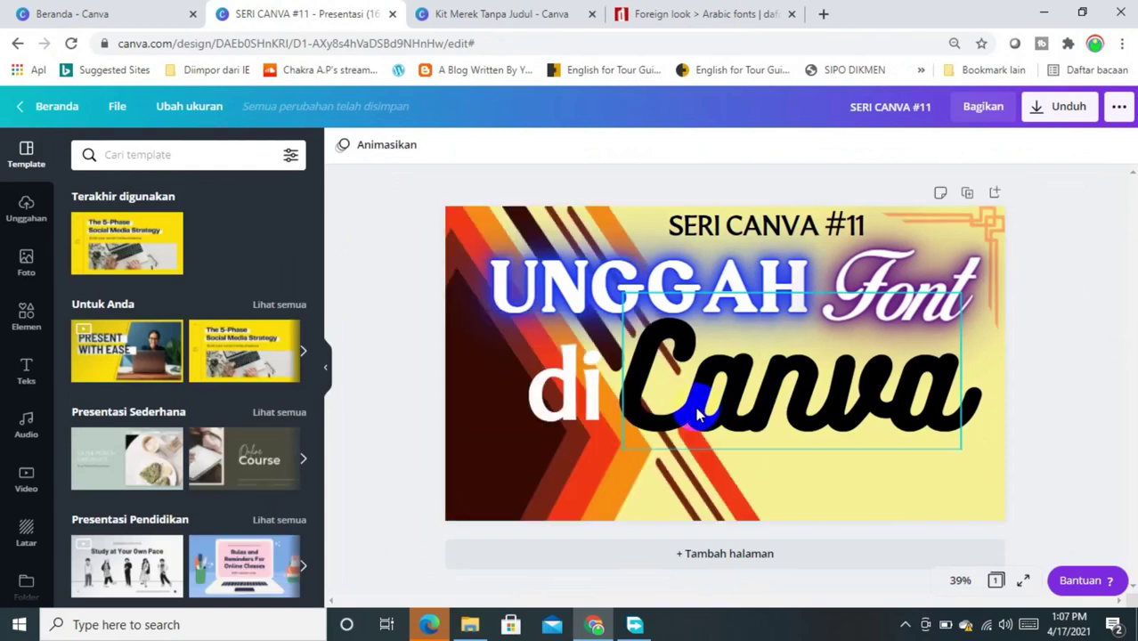
pyautogui.click(754, 396)
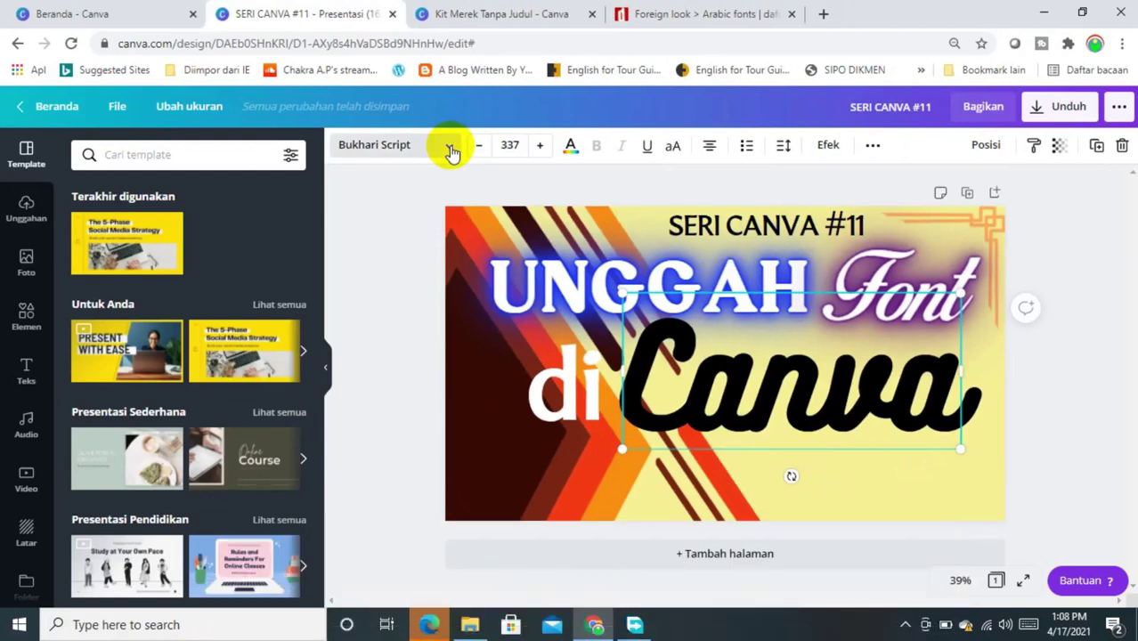
pyautogui.click(449, 147)
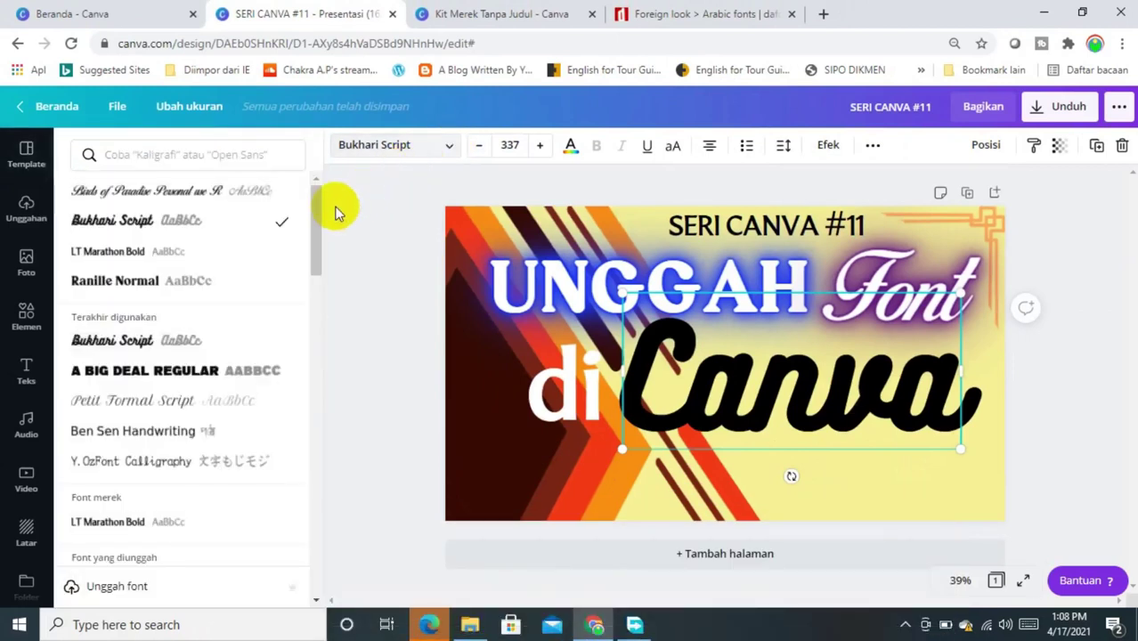
pyautogui.moveTo(320, 223); pyautogui.dragTo(318, 255)
pyautogui.scroll(-3, 318, 255)
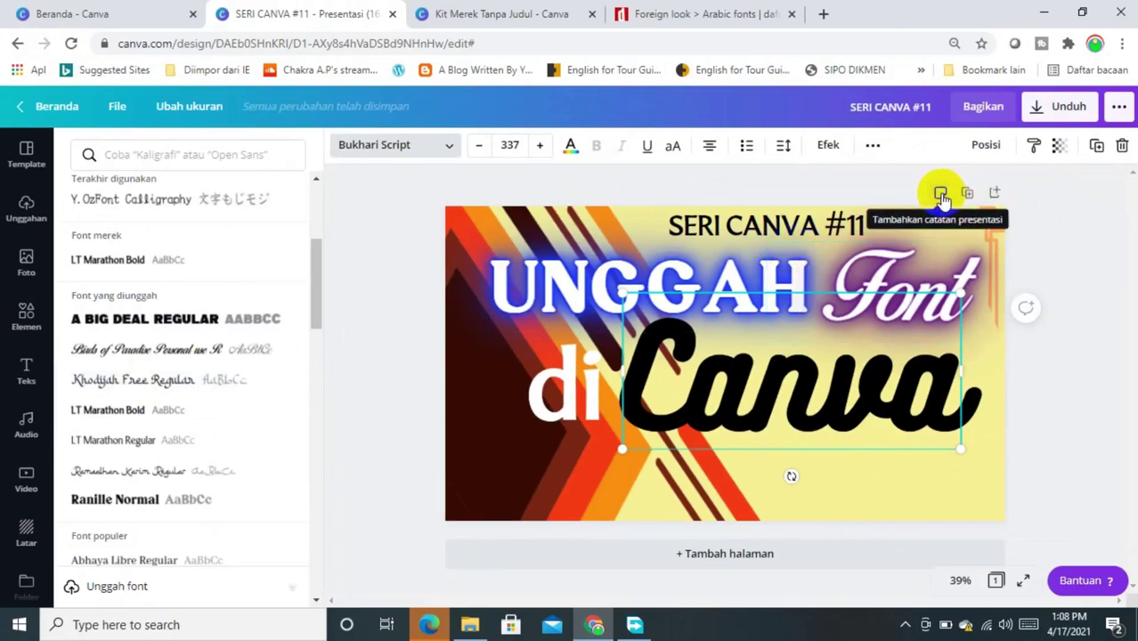
# Step: Add a second page to the design and insert a heading that reads "Ramadan"
pyautogui.click(994, 194)
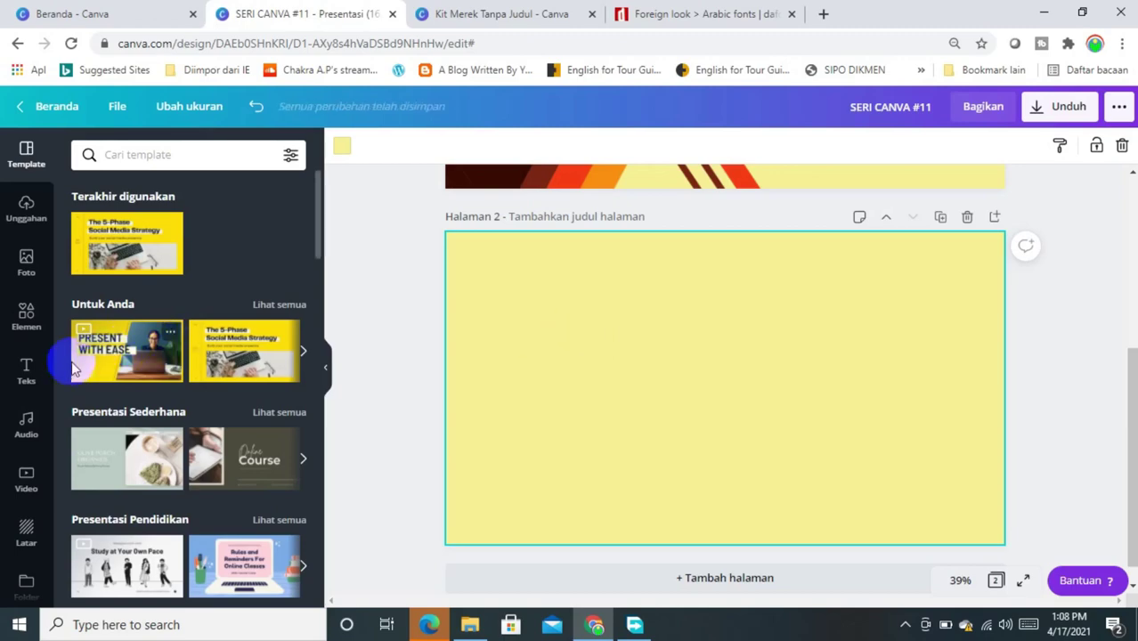
pyautogui.click(29, 374)
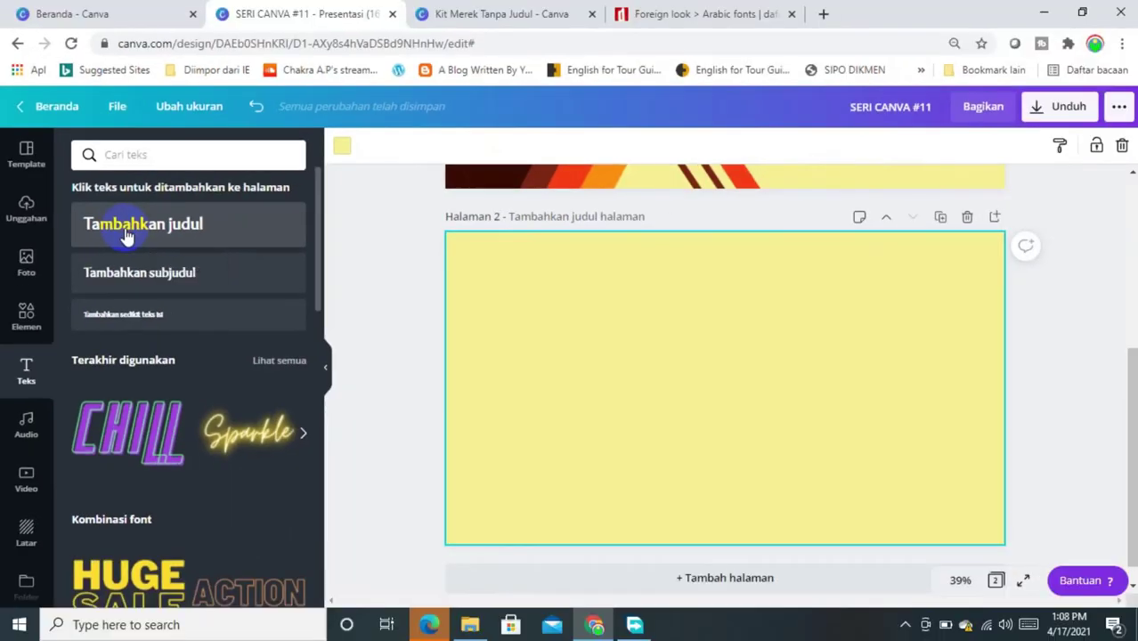
pyautogui.click(126, 235)
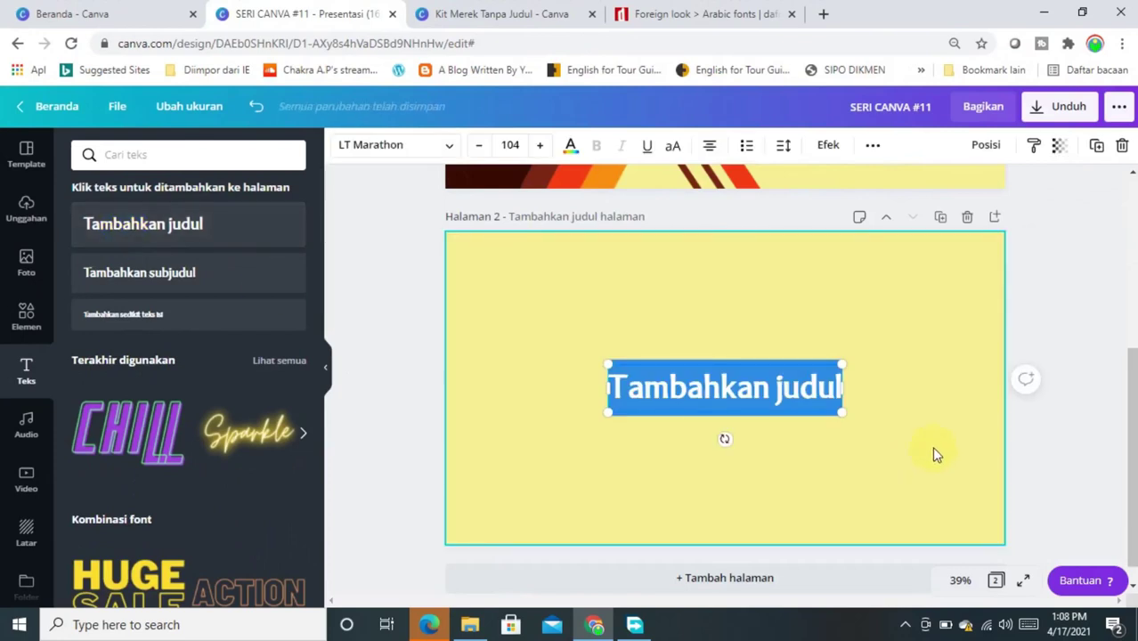
pyautogui.write('Ra')
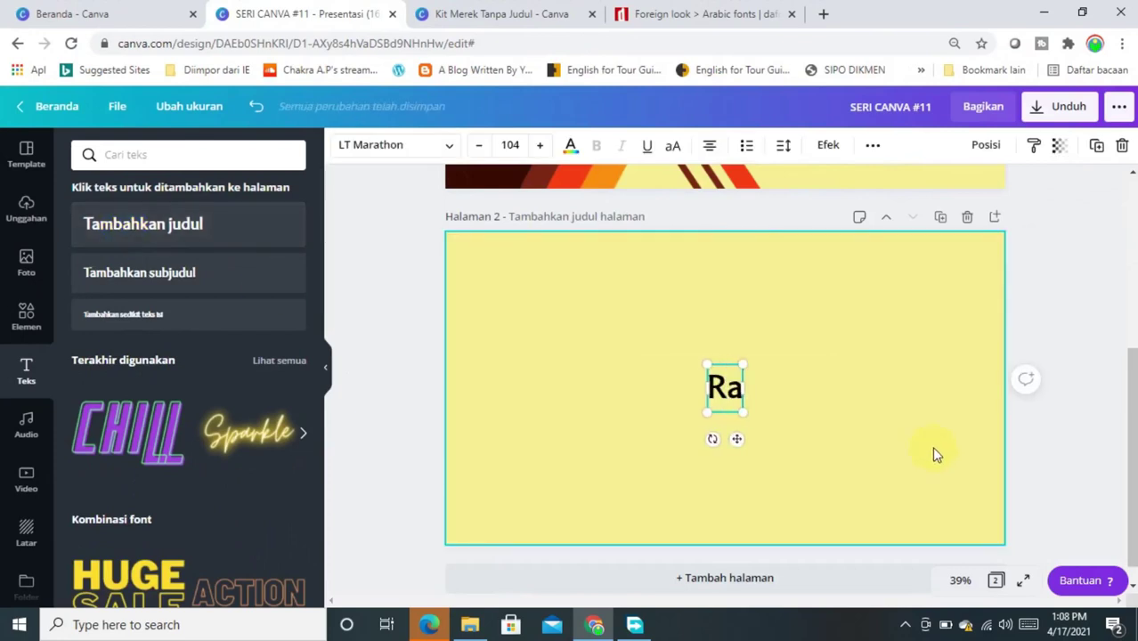
pyautogui.write('mada')
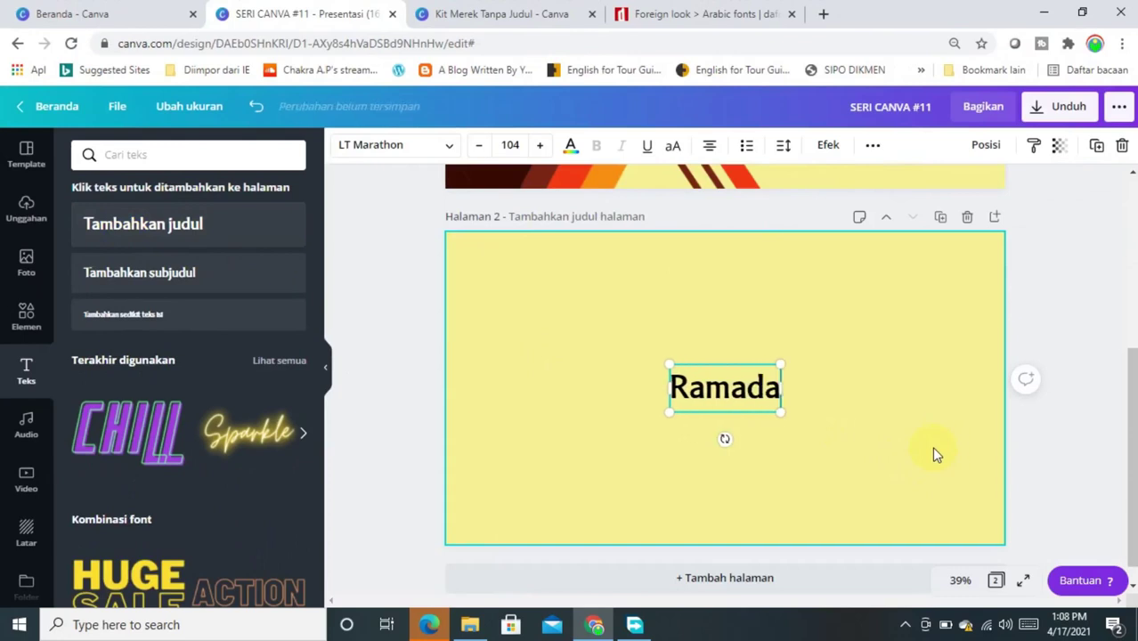
pyautogui.write('n')
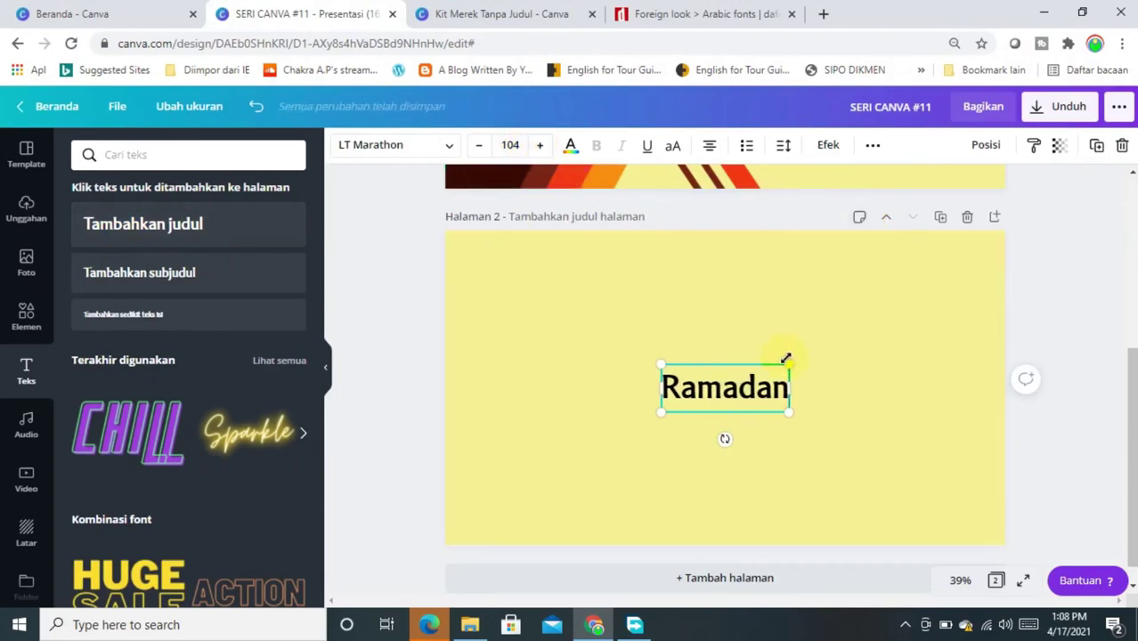
# Step: Enlarge the "Ramadan" heading to size 208 and move it near the centre of page 2
pyautogui.moveTo(786, 359); pyautogui.dragTo(917, 316)
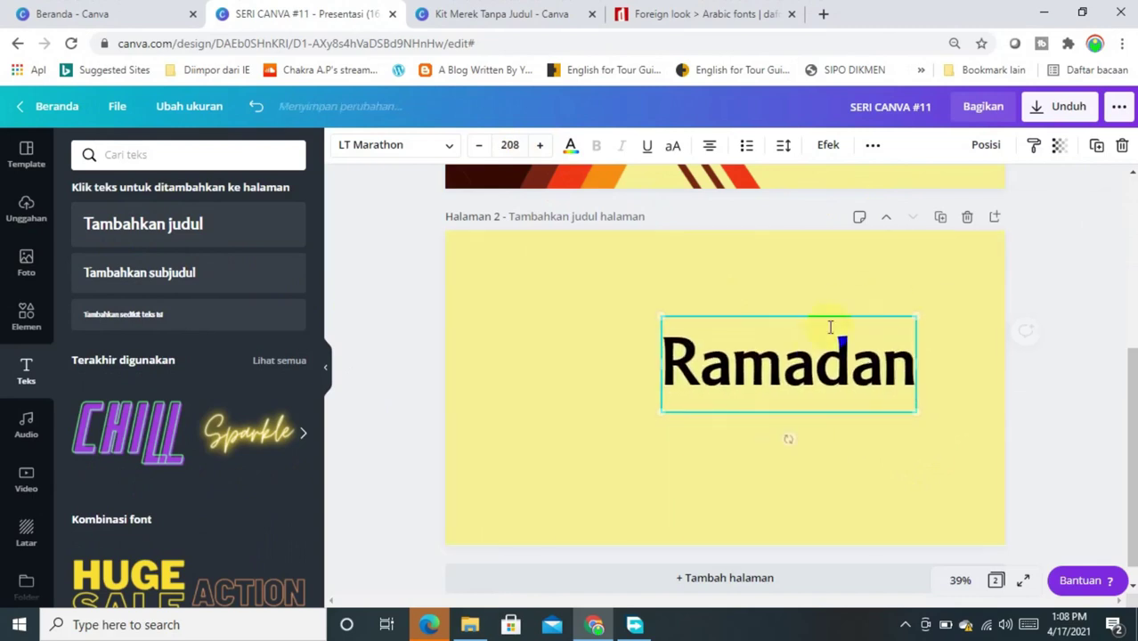
pyautogui.moveTo(701, 383); pyautogui.dragTo(783, 405)
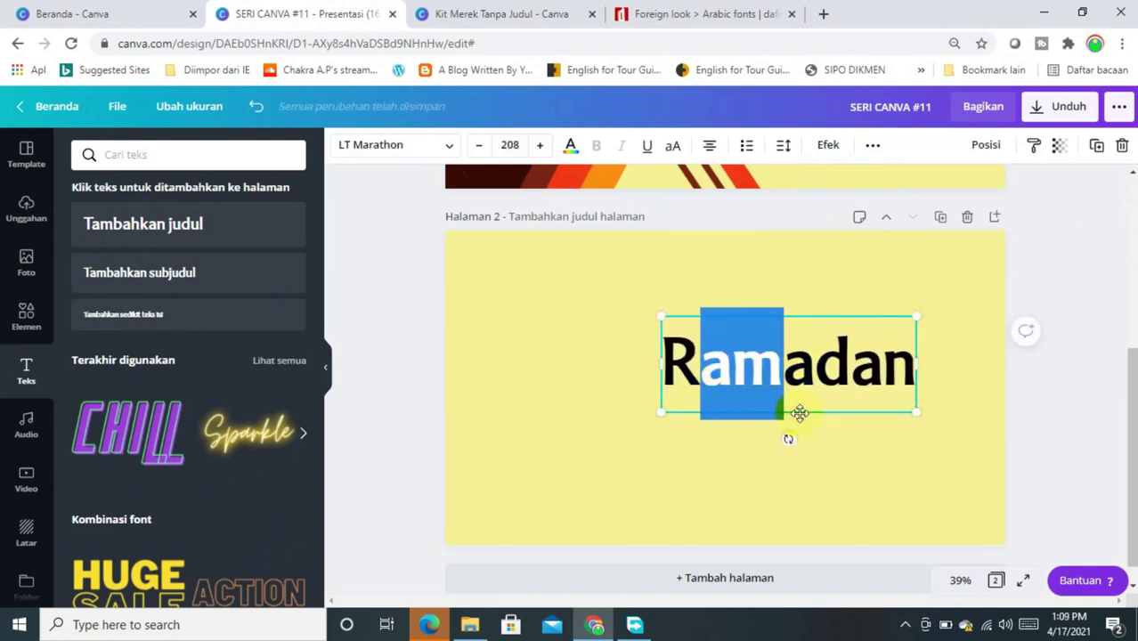
pyautogui.click(808, 418)
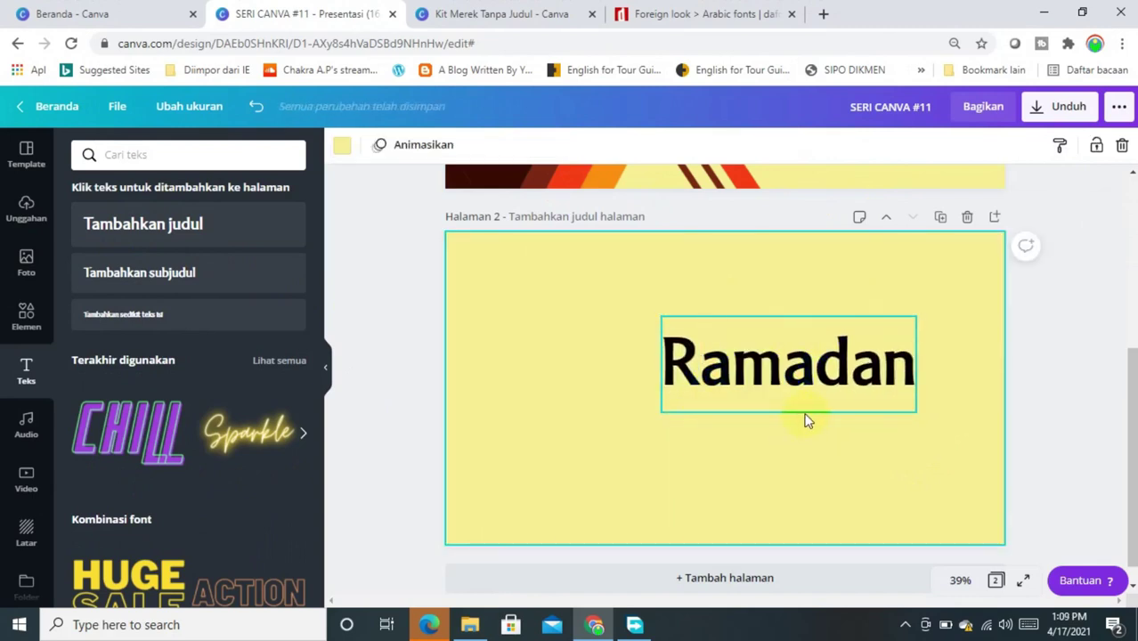
pyautogui.click(804, 415)
pyautogui.moveTo(804, 416); pyautogui.dragTo(724, 414)
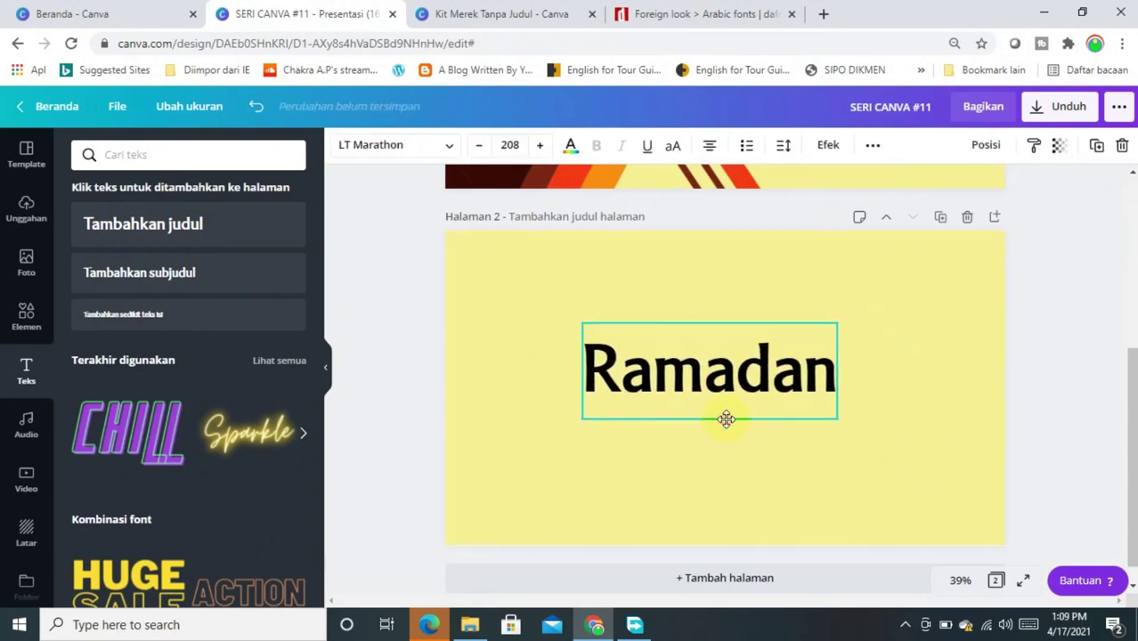
# Step: Apply the uploaded font Khodijah Free Regular to the "Ramadan" heading
pyautogui.click(451, 150)
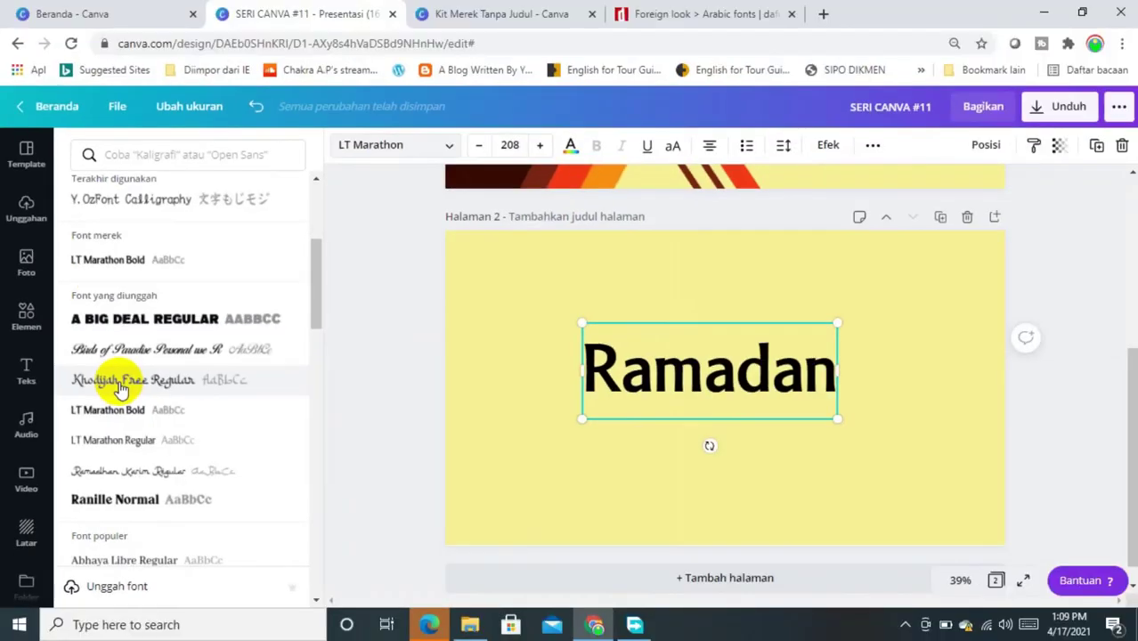
pyautogui.click(242, 365)
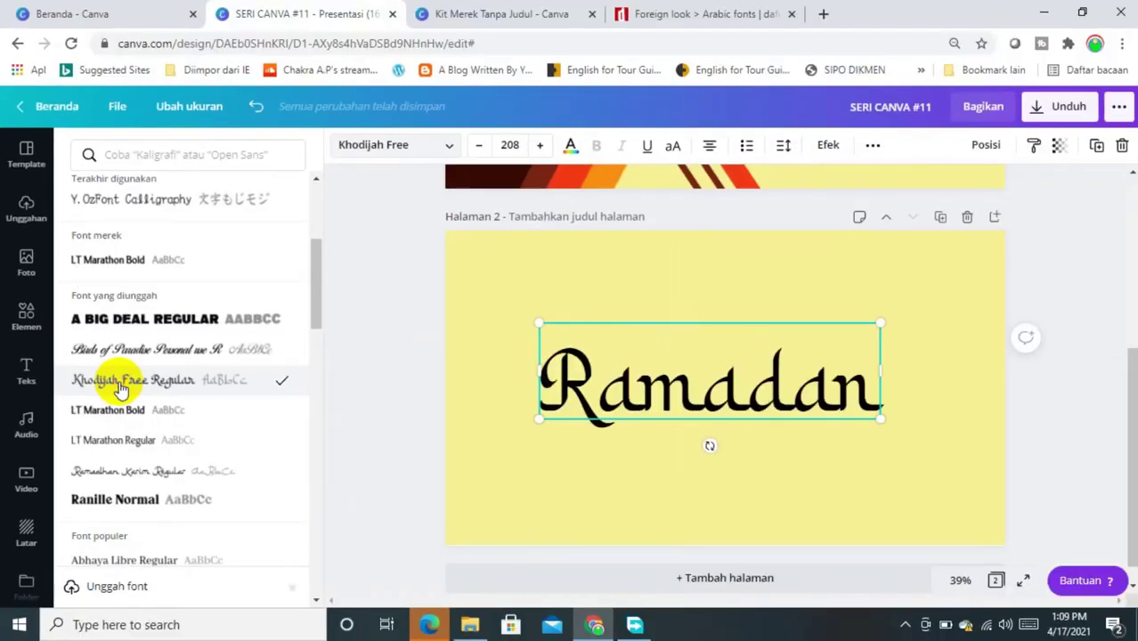
pyautogui.press('Escape')
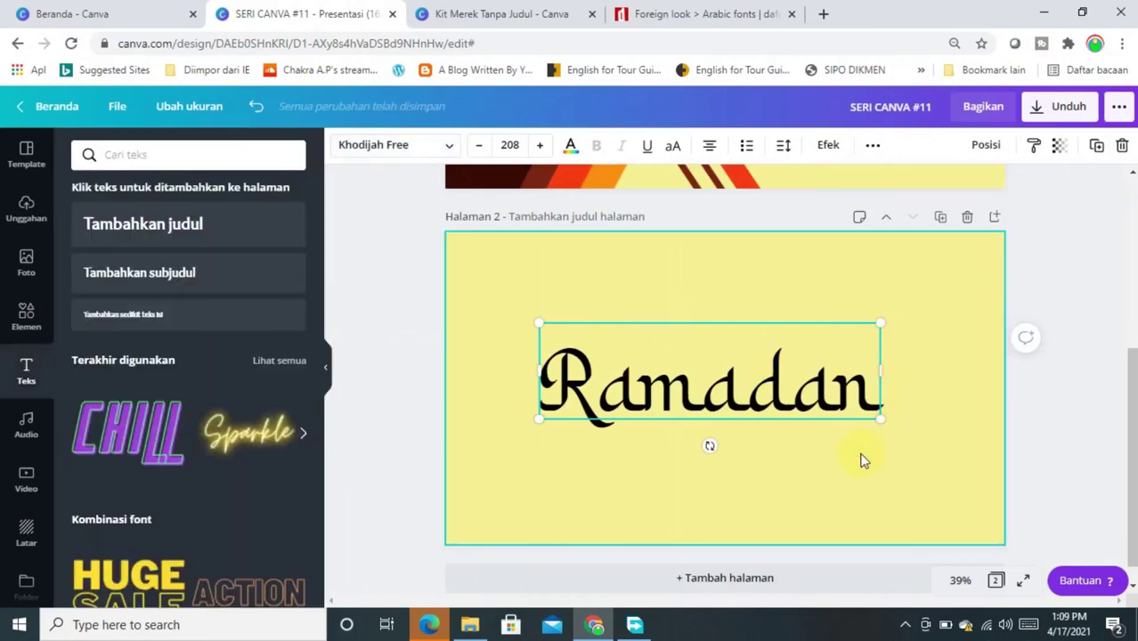